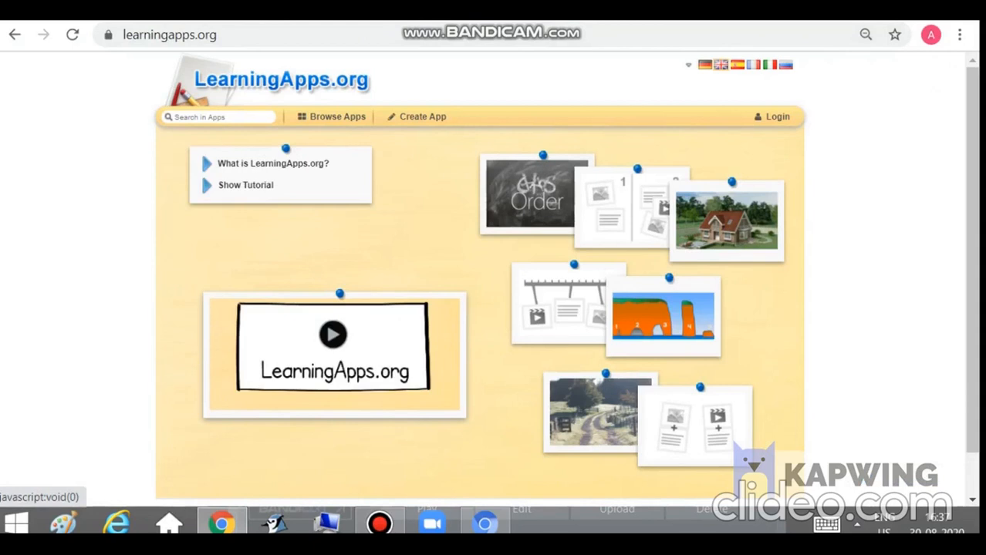
- Log in to the existing LearningApps account with the filled-in credentials
click(772, 117)
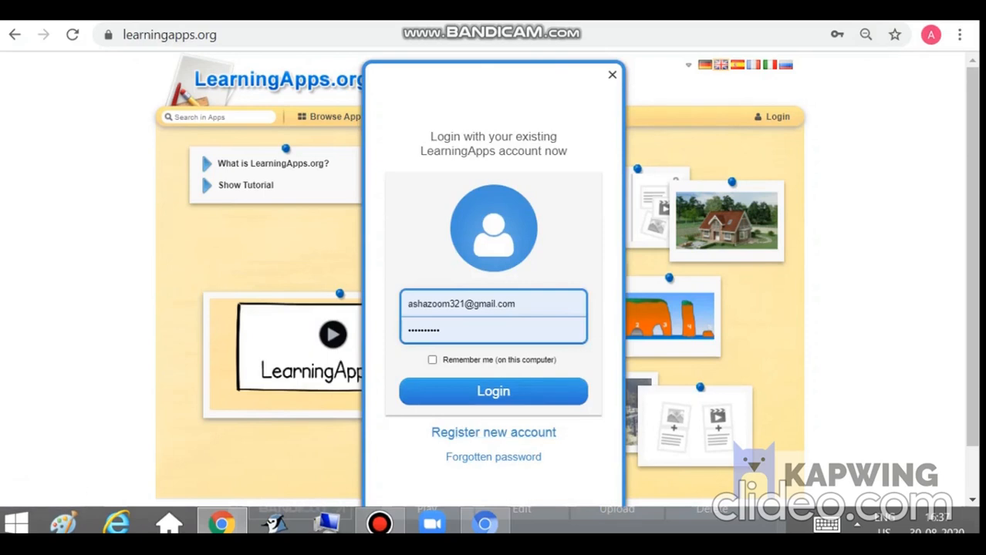
click(493, 391)
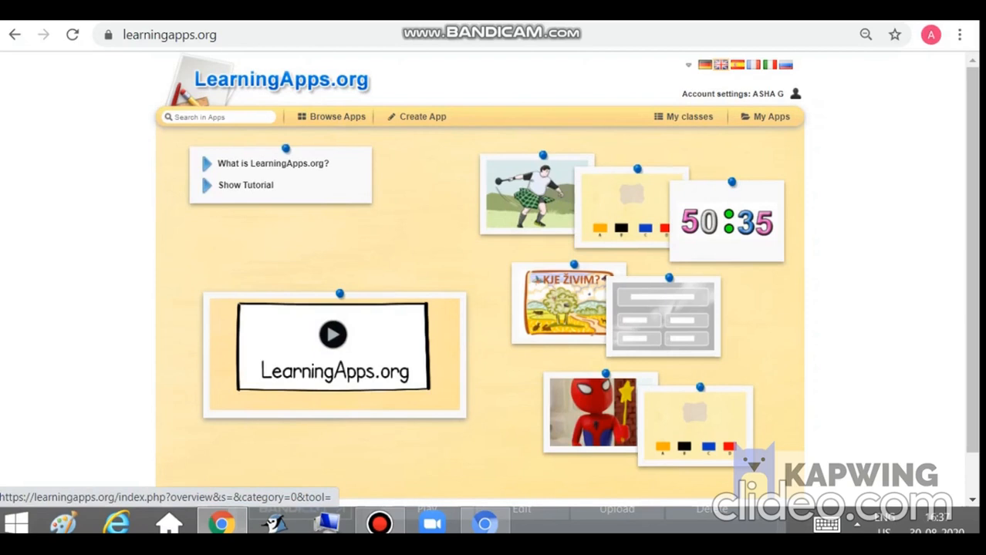
- Browse the English category with English as the site language, limiting the stages to Elementary level through Primary school
click(337, 116)
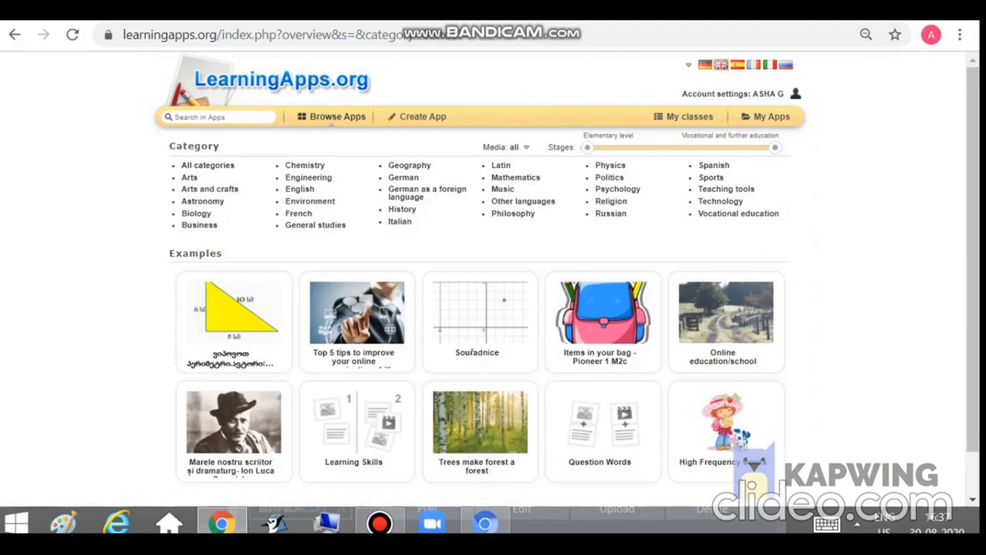
click(300, 190)
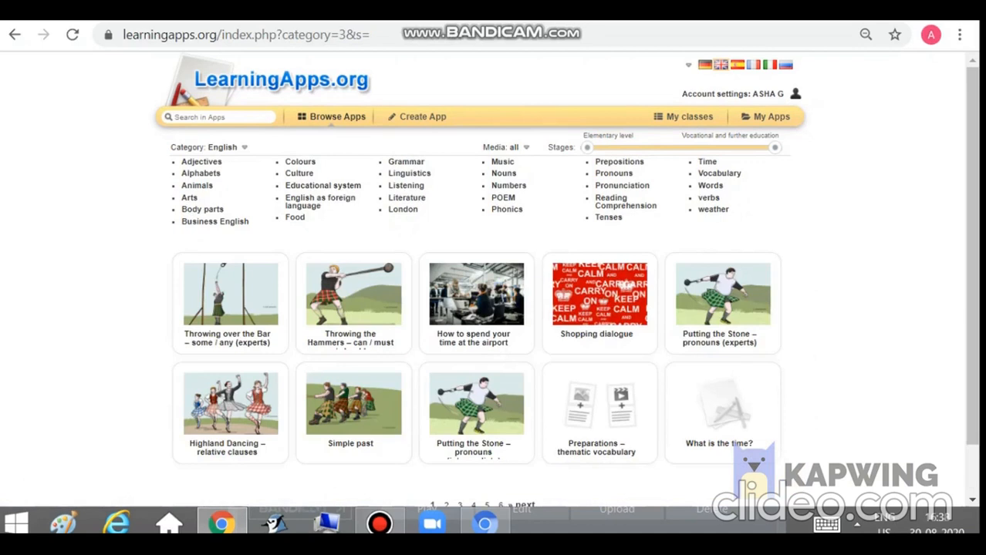
click(688, 66)
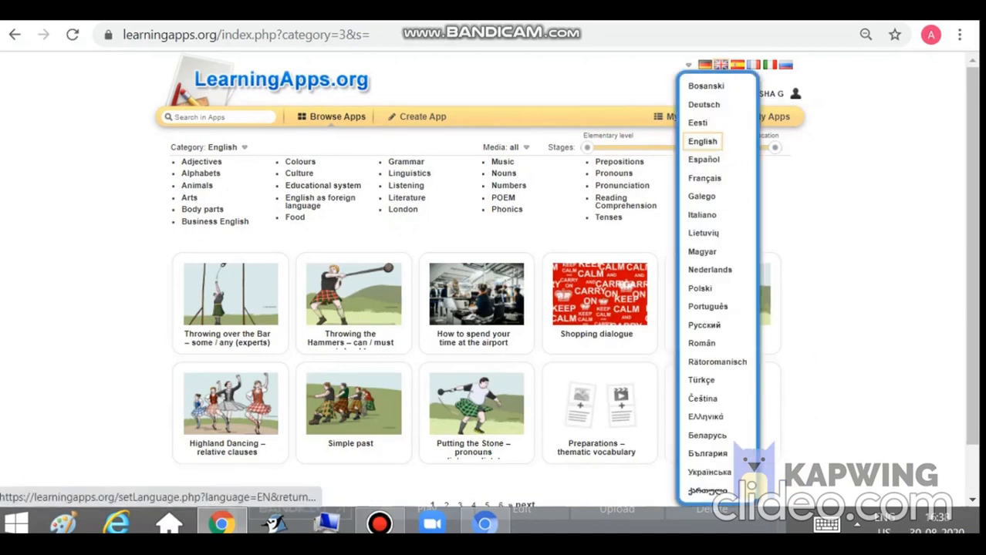
click(702, 141)
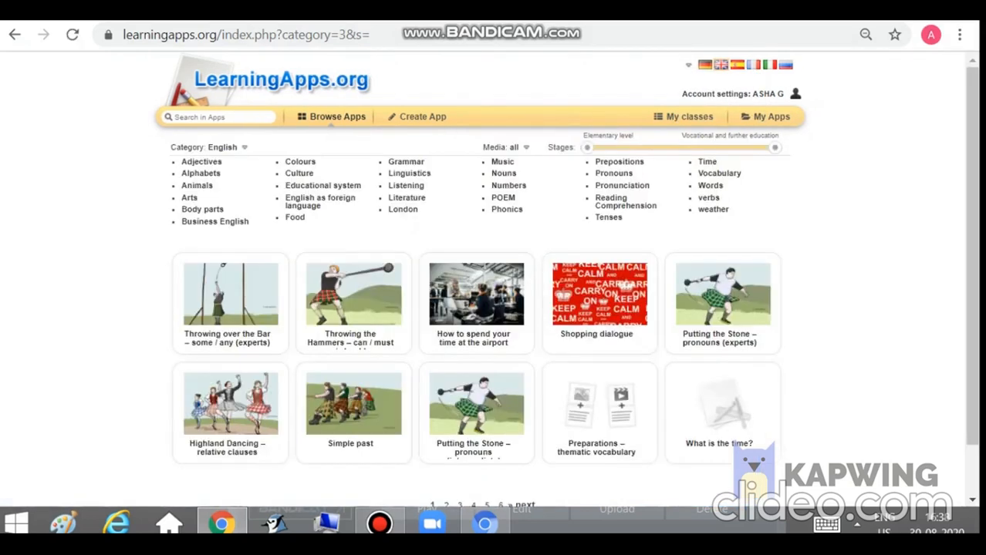
drag(774, 147, 635, 147)
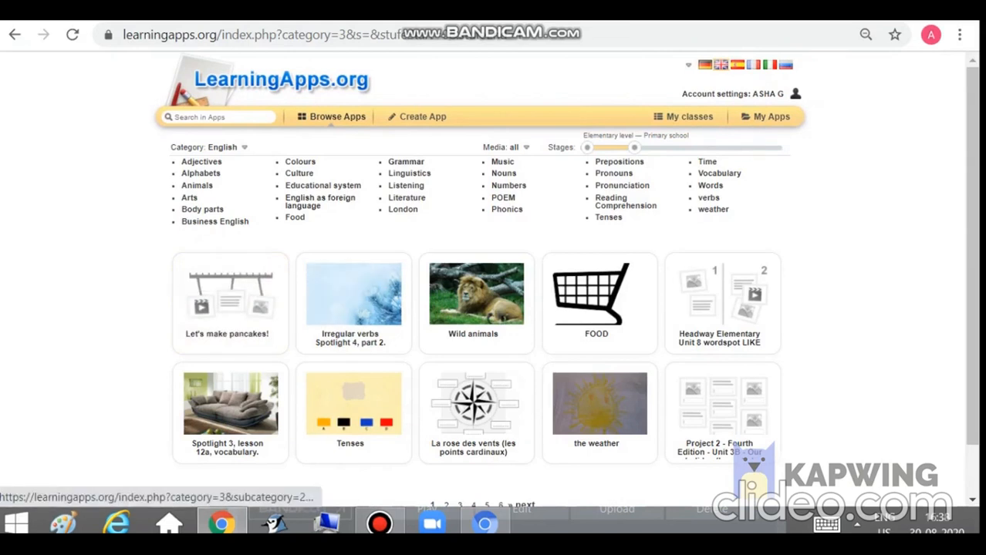
- Open the Wild animals app, dismiss its task message and try turning over several pairs of cards
click(476, 302)
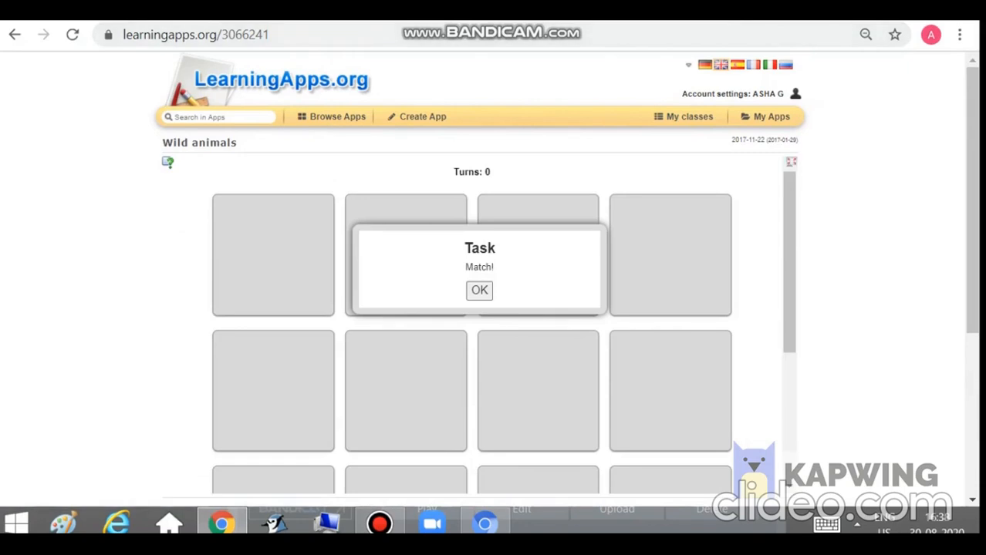
click(479, 290)
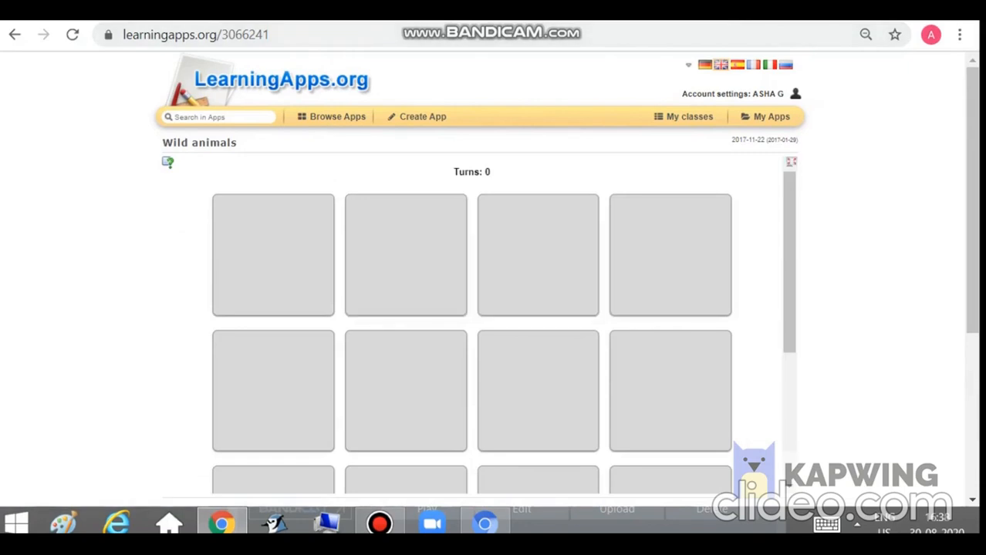
click(273, 255)
click(537, 390)
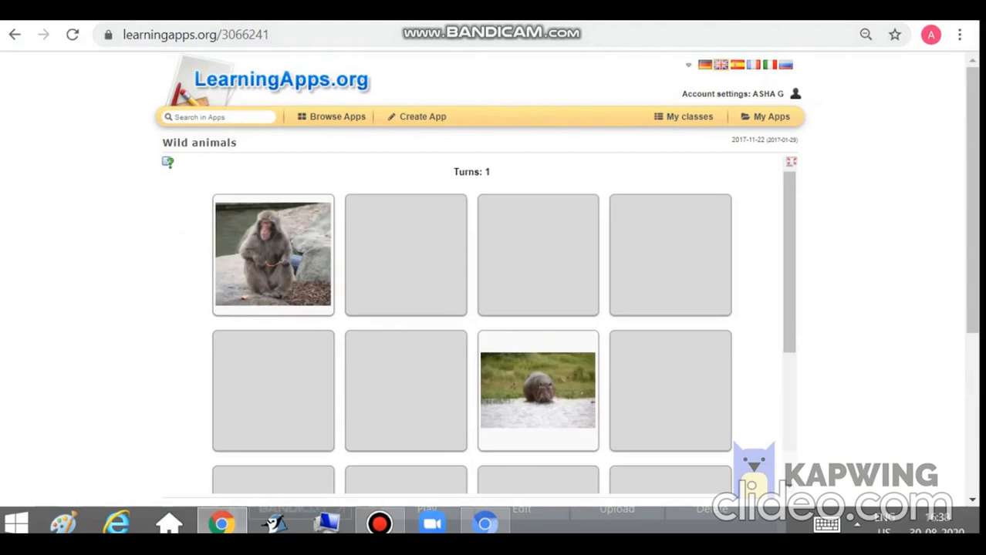
click(670, 390)
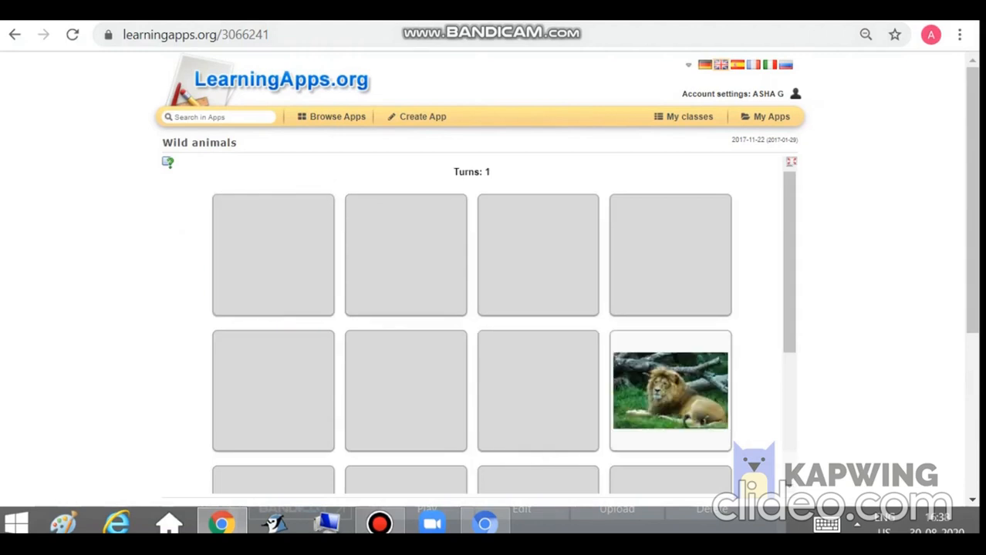
click(538, 254)
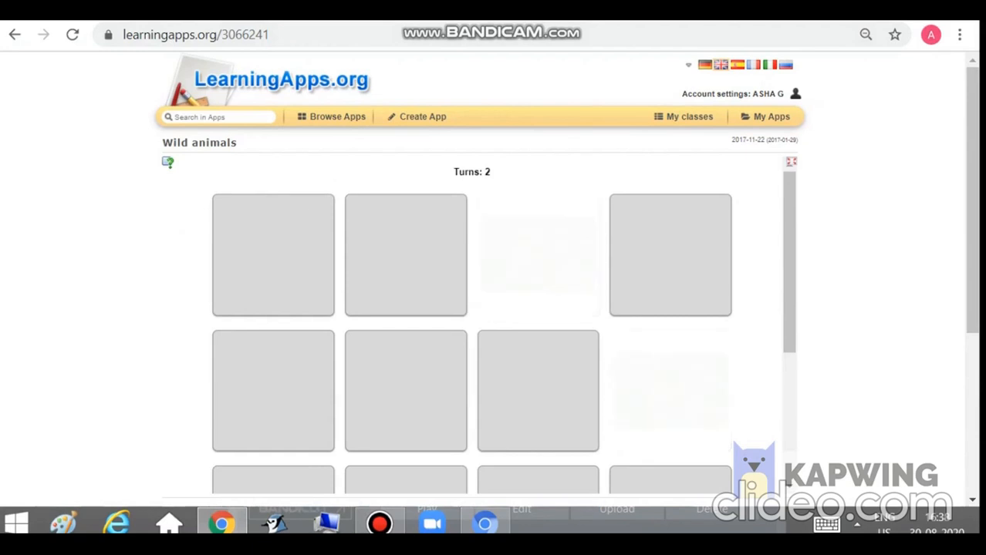
click(273, 254)
click(538, 390)
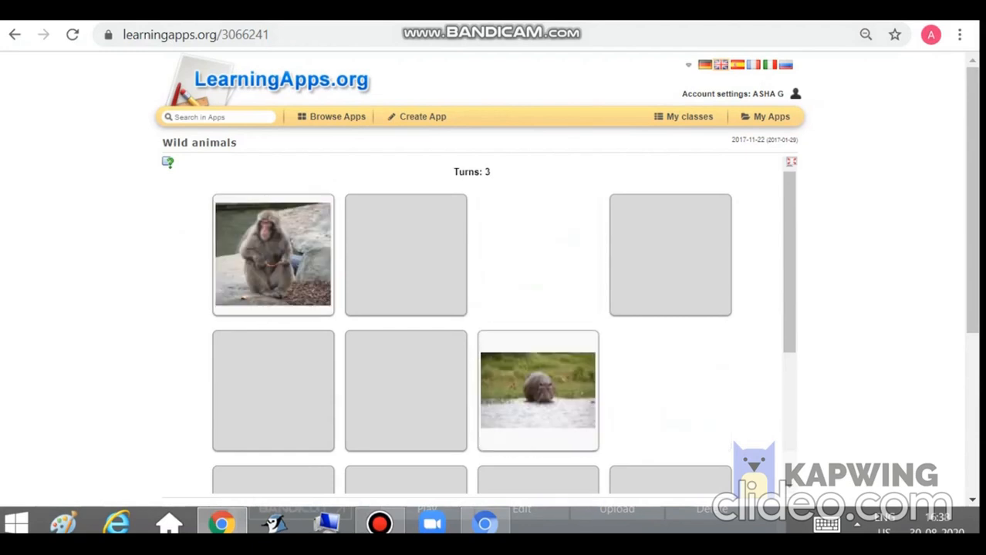
click(273, 390)
click(406, 254)
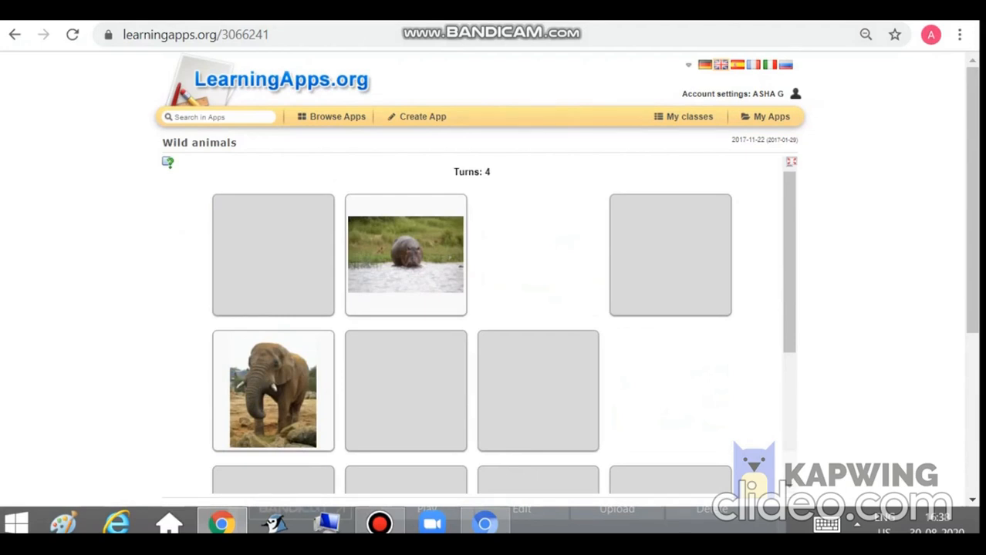
- Browse the History category and extend the stage range up to Secondary education
click(333, 117)
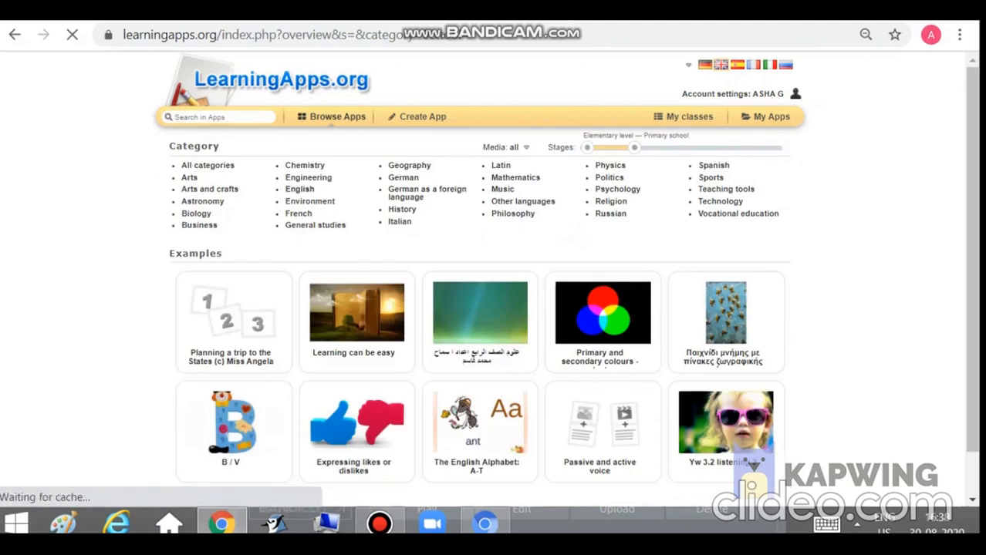
click(402, 210)
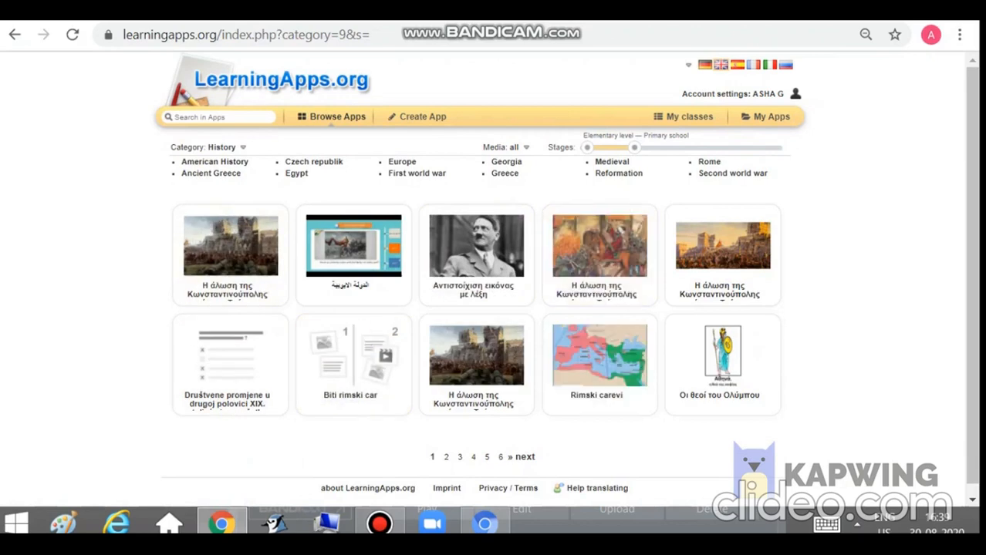
drag(634, 147, 681, 146)
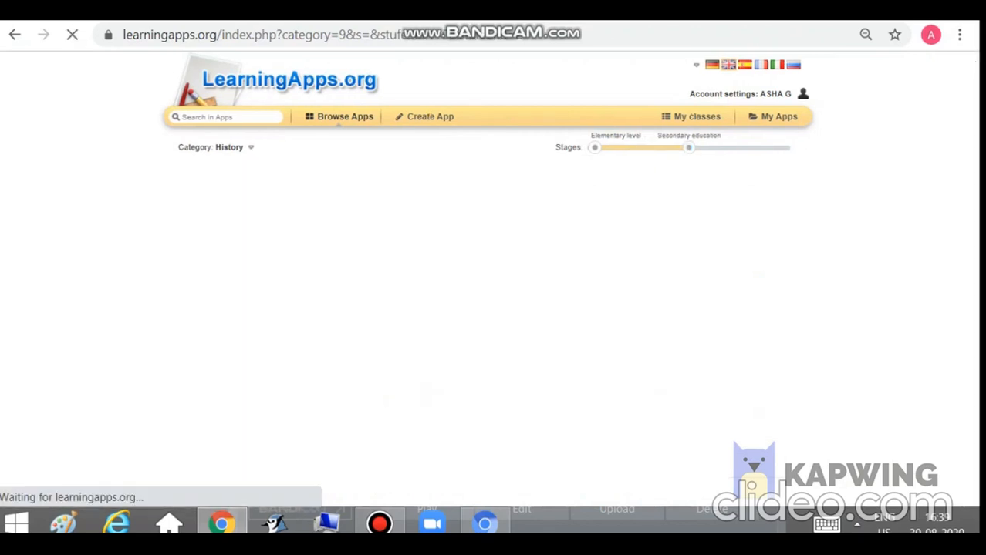
- Switch to the Biology category, open the Human digestive system app and look over its labelled-organ diagram
click(243, 147)
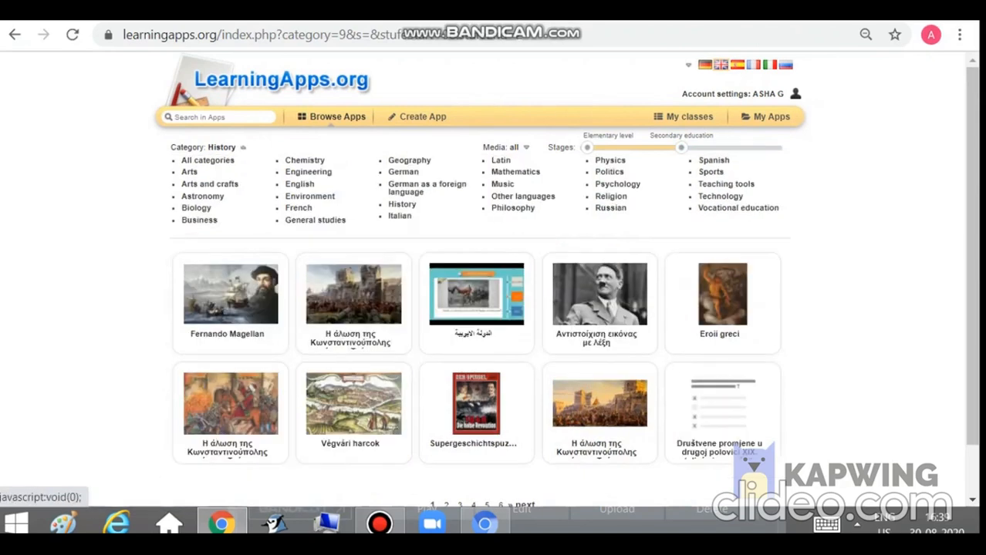
click(299, 184)
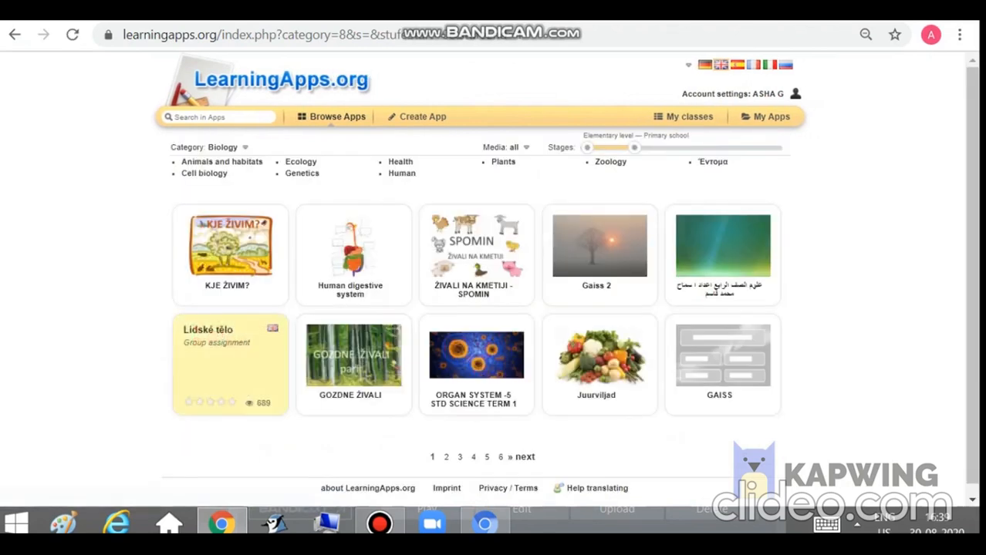
click(350, 254)
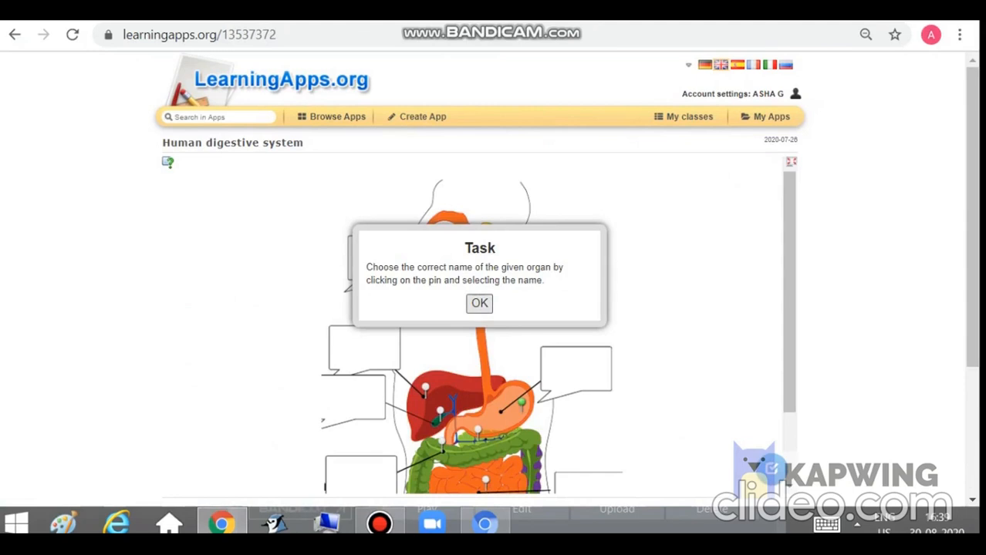
click(479, 303)
scroll(479, 309, down, 2)
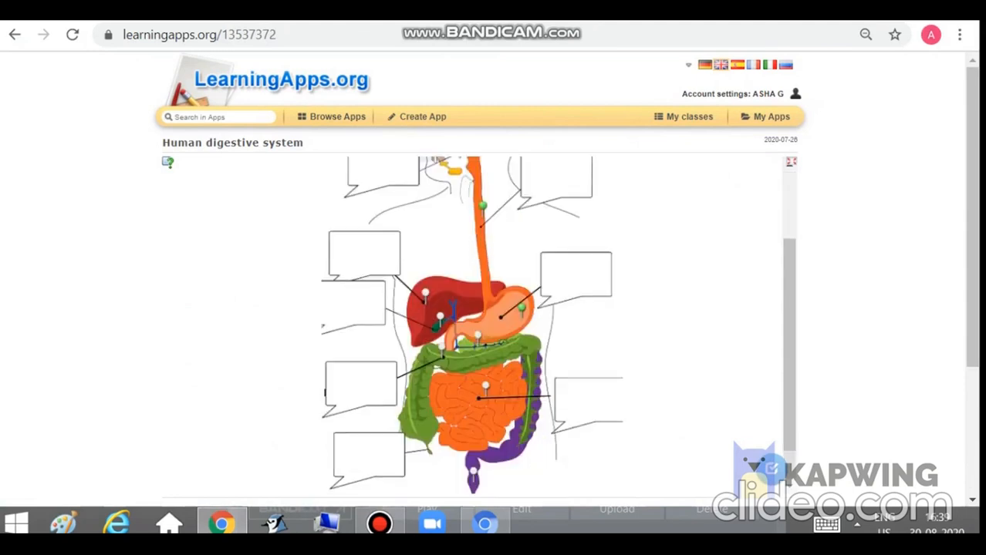
scroll(479, 278, down, 2)
scroll(478, 232, up, 2)
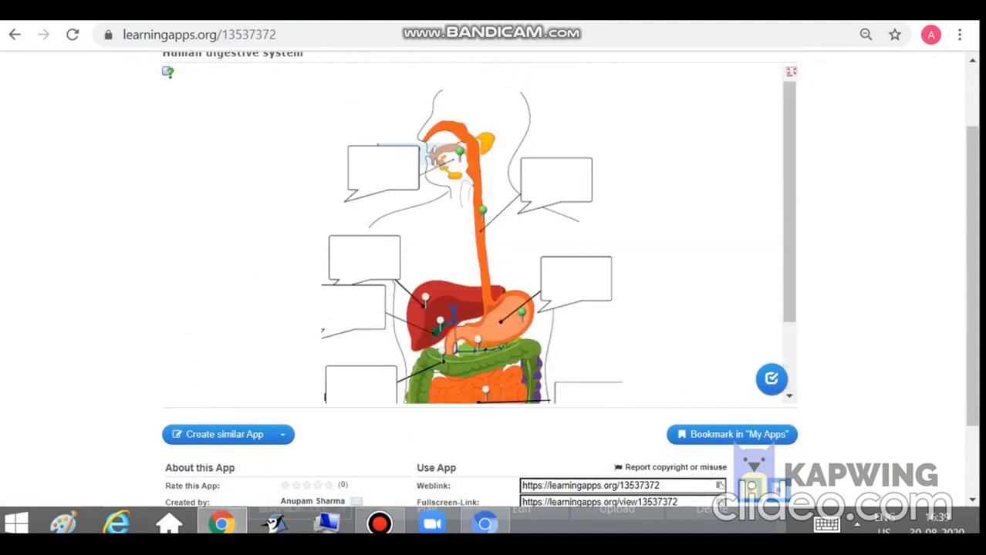
scroll(478, 277, up, 2)
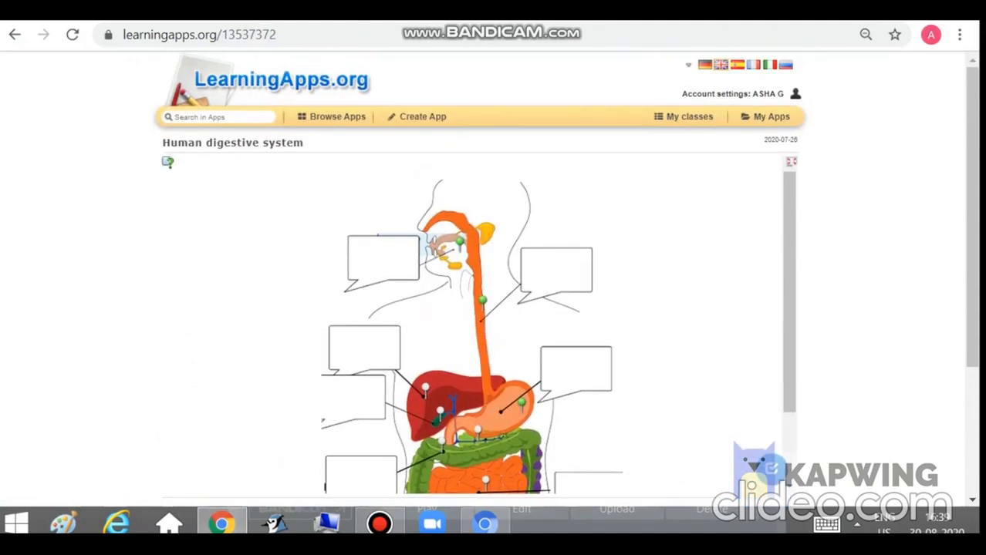
- Return to the app overview and select English as the site language
click(333, 117)
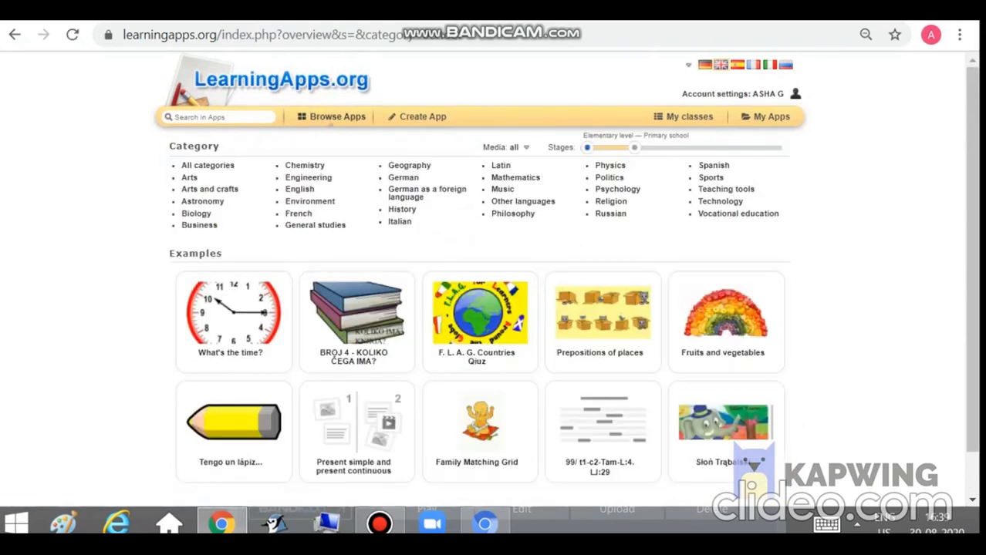
click(688, 65)
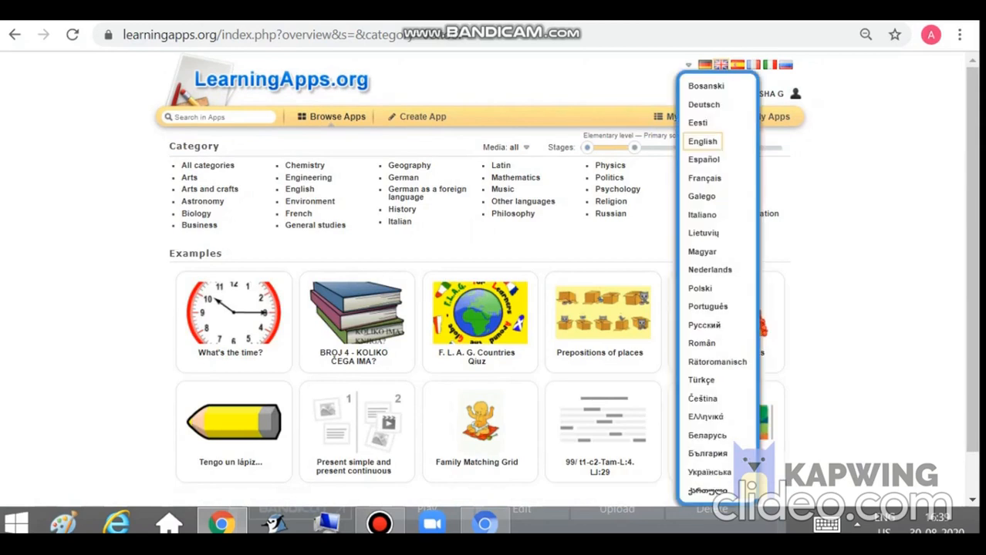
click(703, 142)
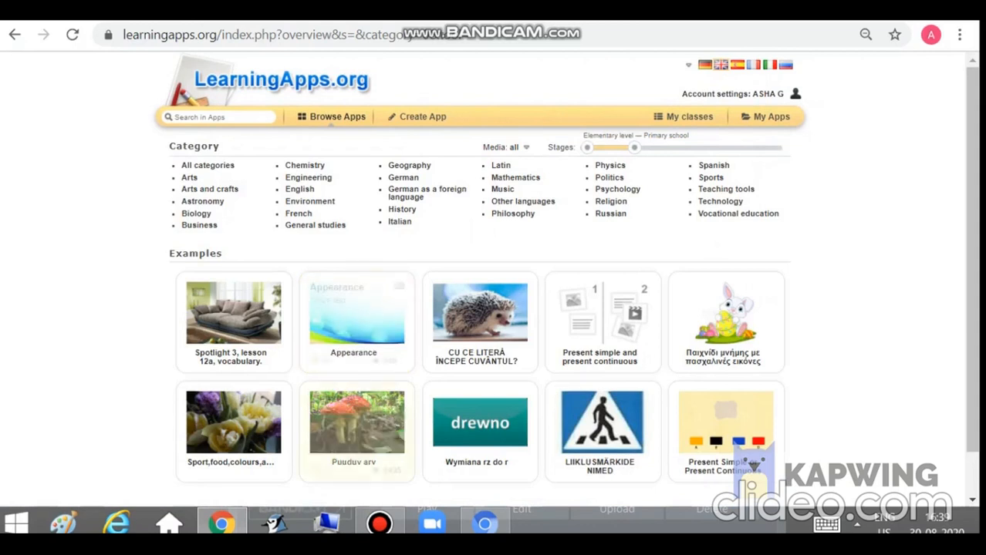
- Start creating a new app from the Pairing Game template
click(421, 117)
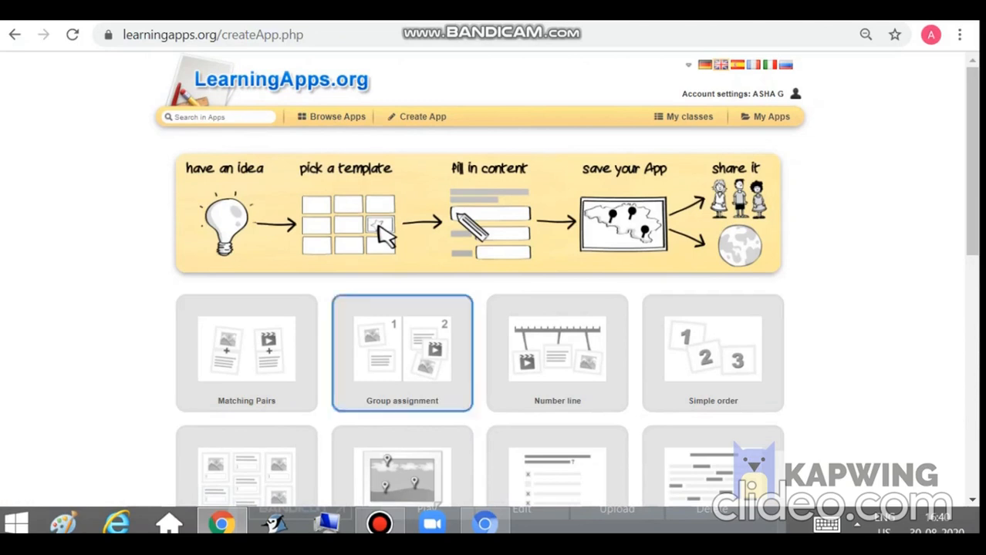
scroll(247, 309, down, 1)
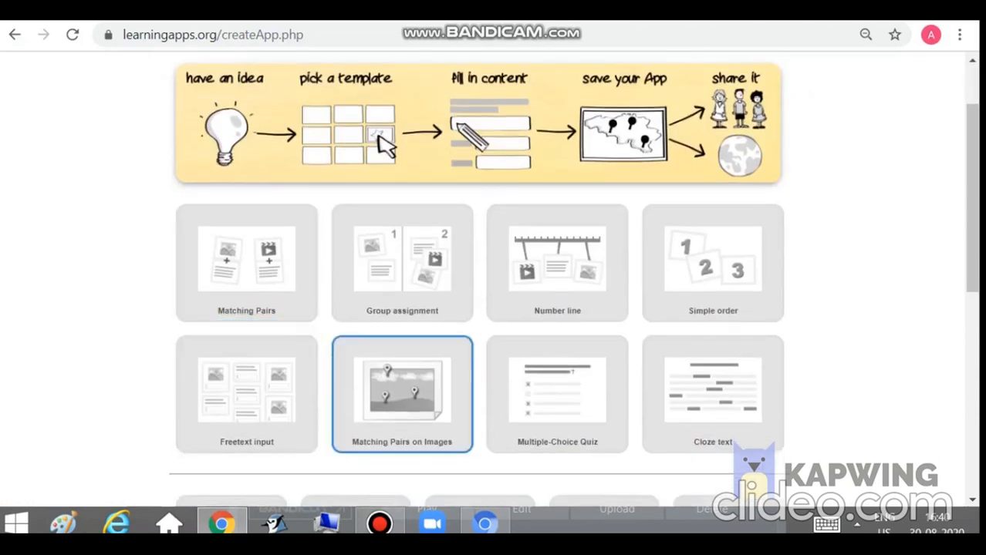
scroll(479, 308, down, 4)
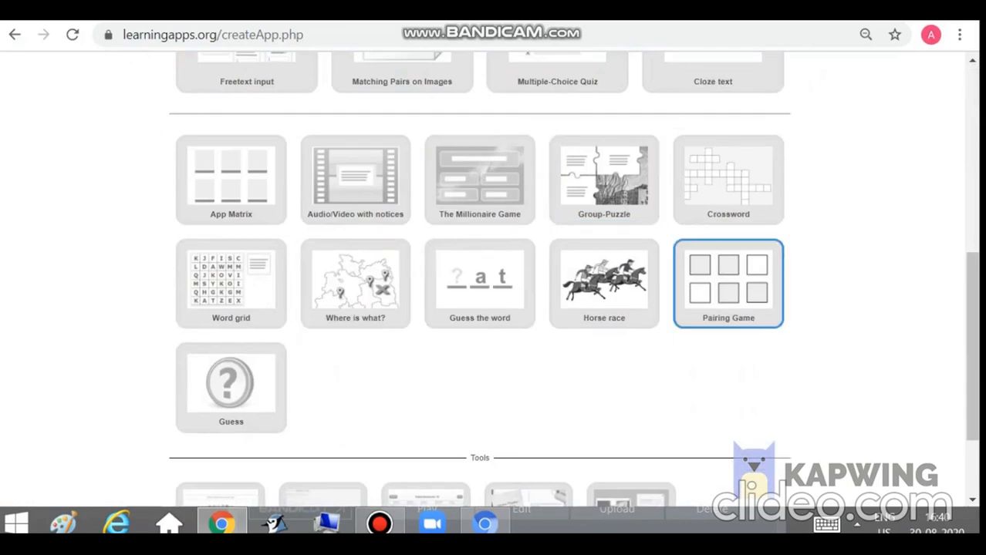
click(728, 283)
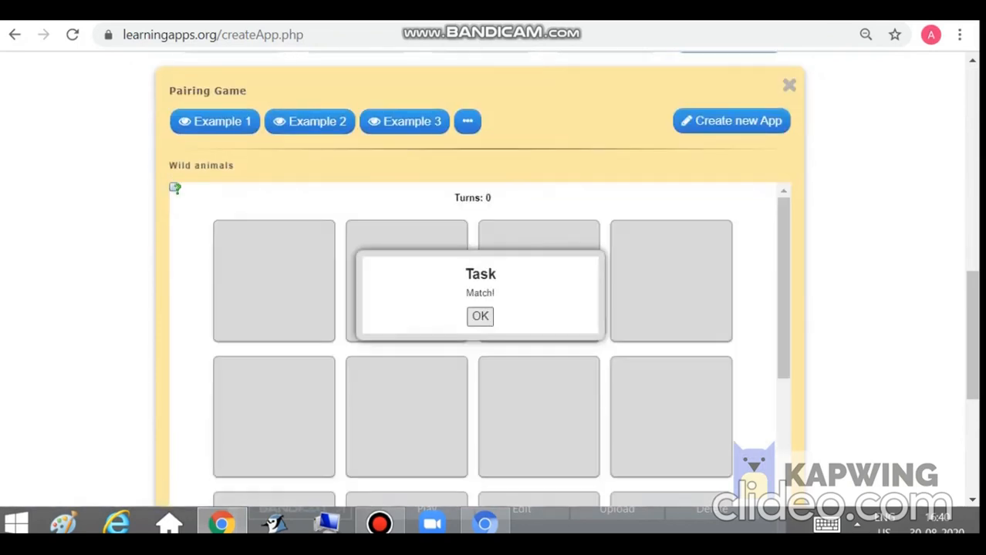
click(731, 121)
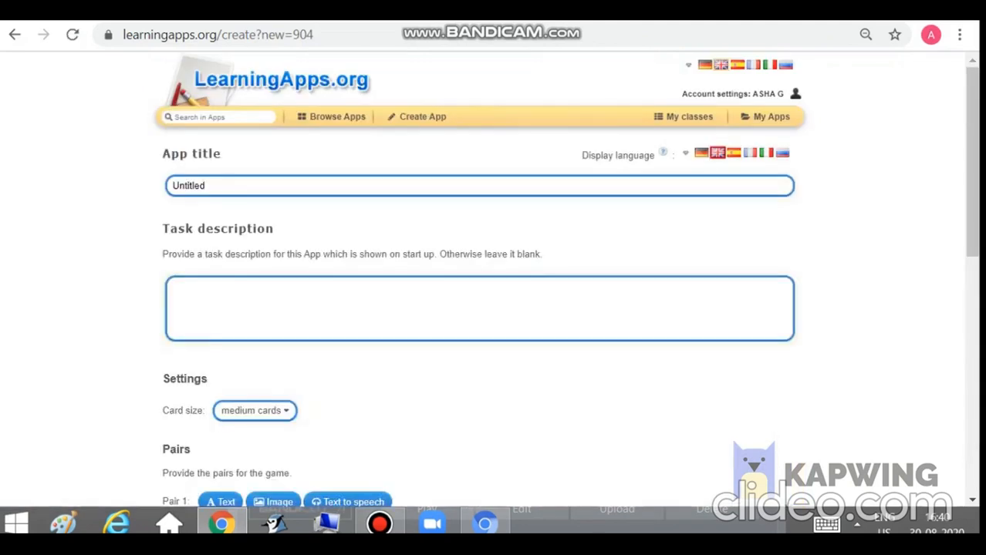
- Replace the default app title with "match the name"
scroll(480, 247, down, 1)
scroll(479, 247, up, 1)
double_click(189, 186)
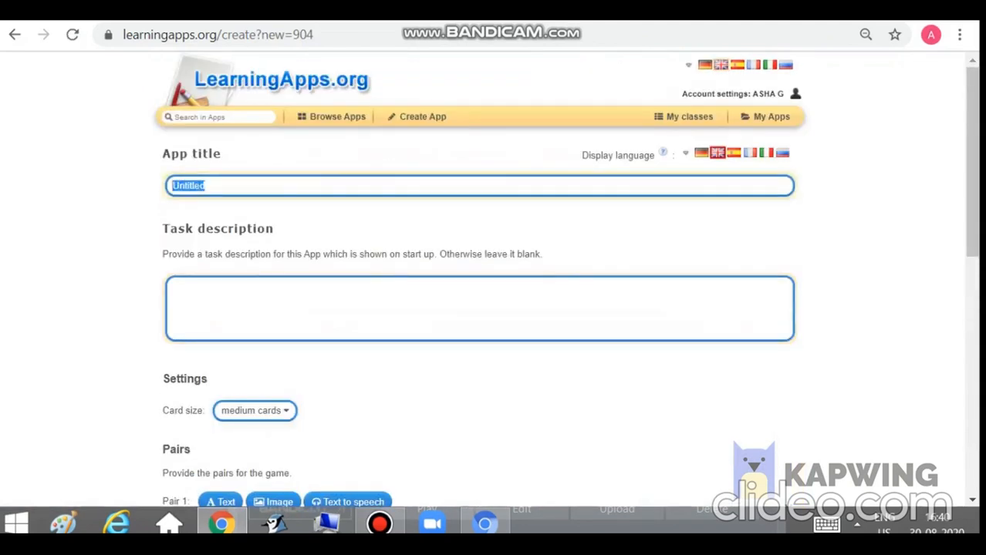
text(ma)
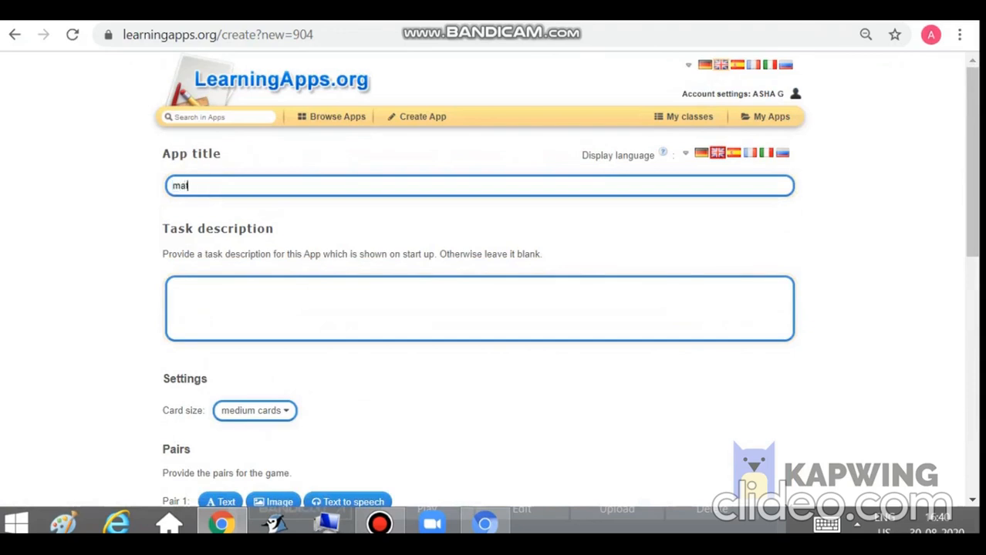
text(tch the)
text(name)
- Enter "Select the type of things" as the task description shown when the app starts
click(175, 287)
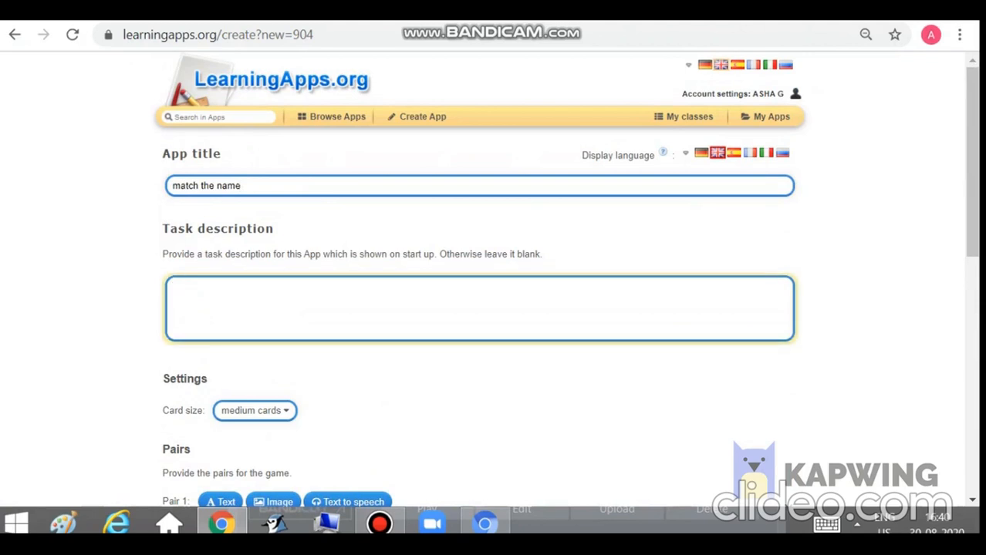
text(Select the type of th)
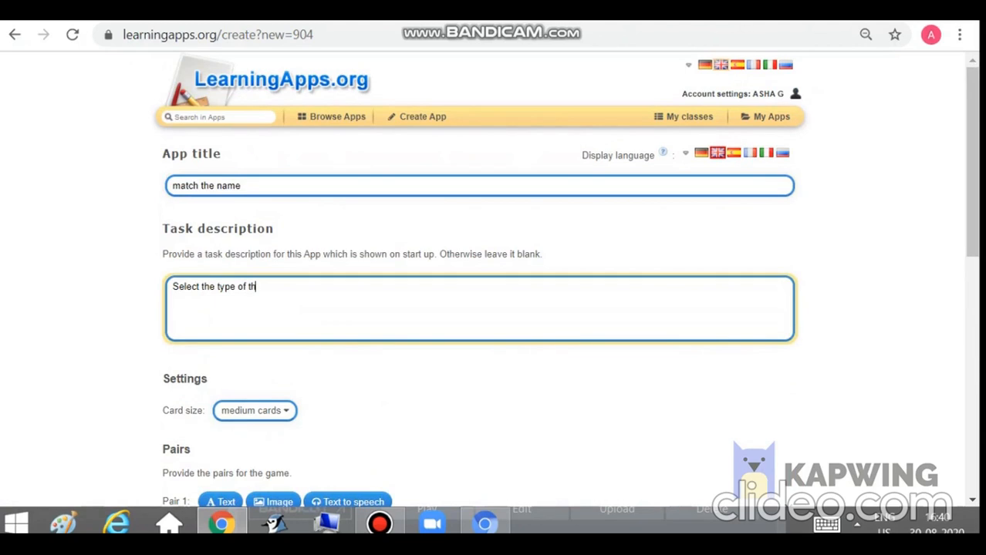
text(ings)
- Try the small cards option for the card size, and set it back to medium cards
scroll(478, 308, down, 3)
click(255, 231)
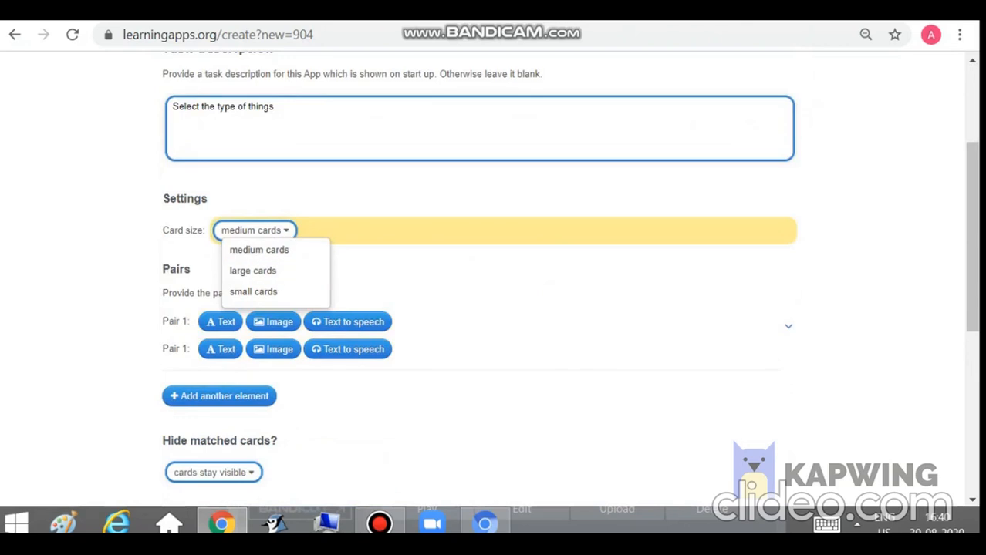
click(253, 292)
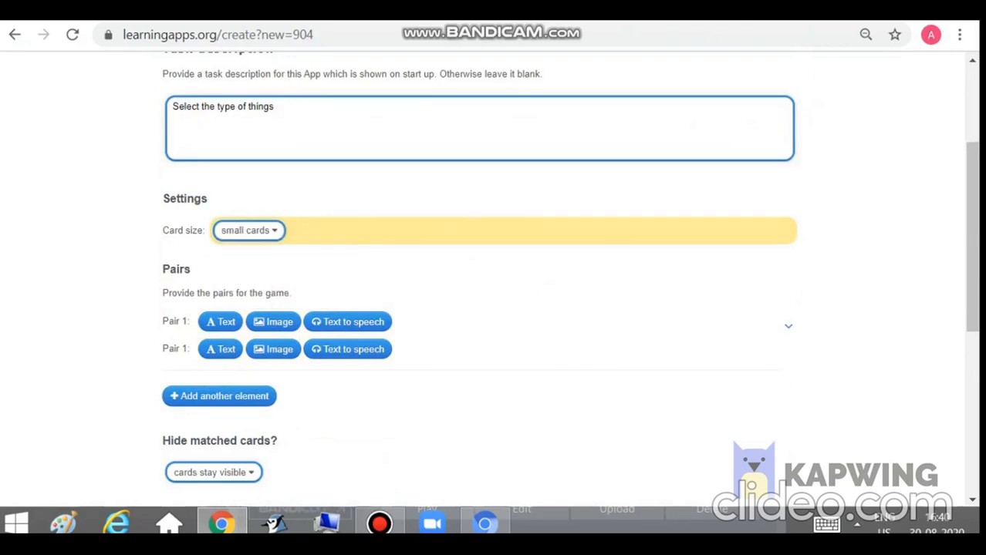
click(249, 230)
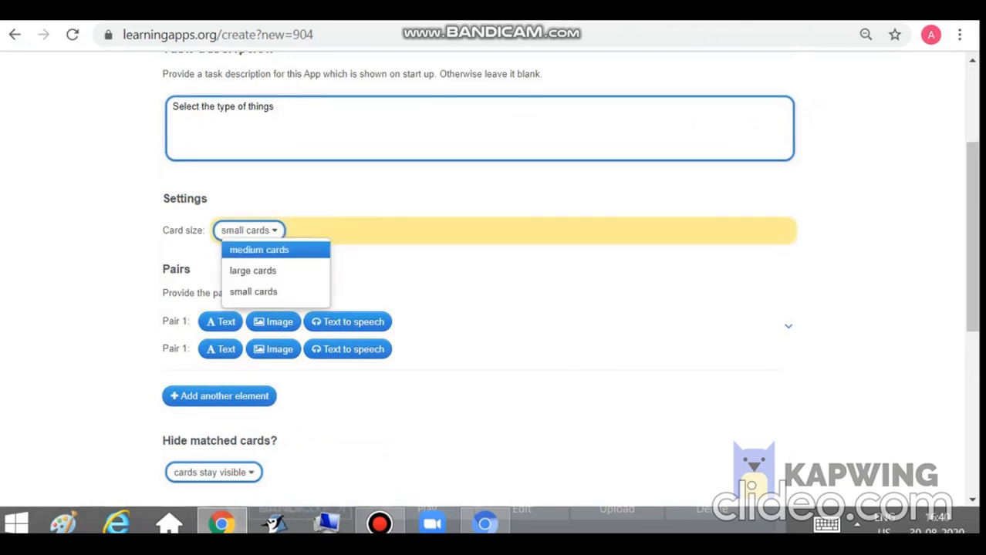
click(259, 250)
- Search the image library for "computer" and use the open laptop with a notebook and coffee cup as the first card of pair 1
scroll(463, 333, down, 1)
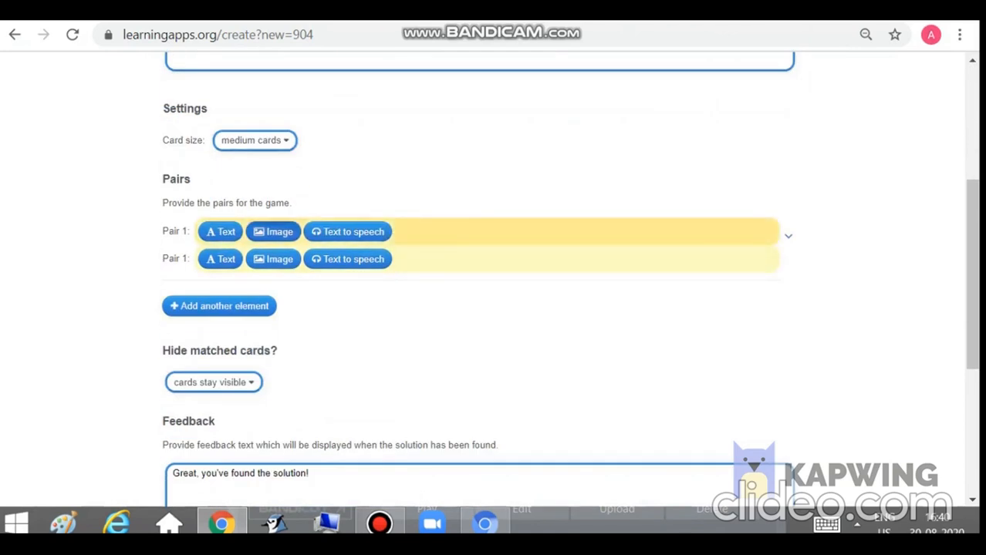
click(274, 232)
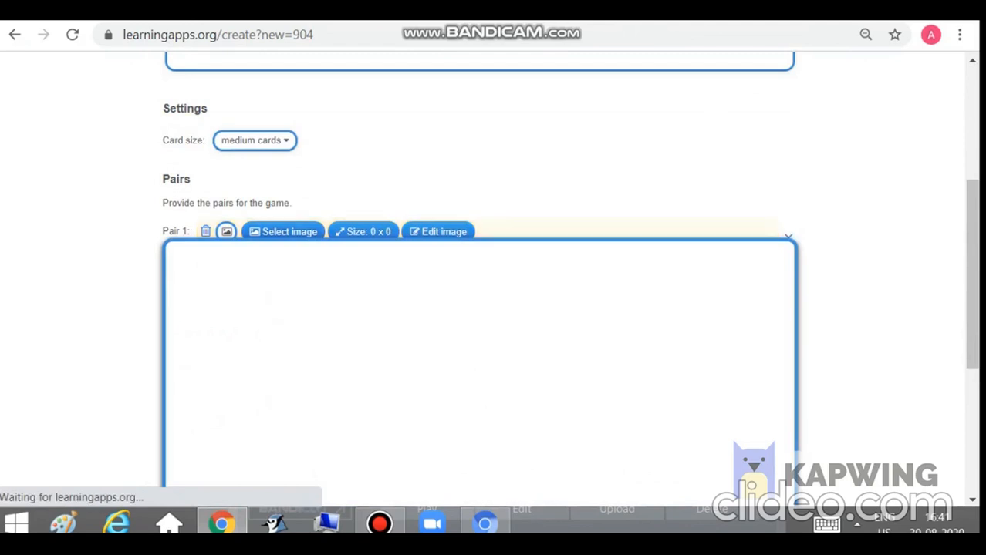
scroll(480, 308, down, 1)
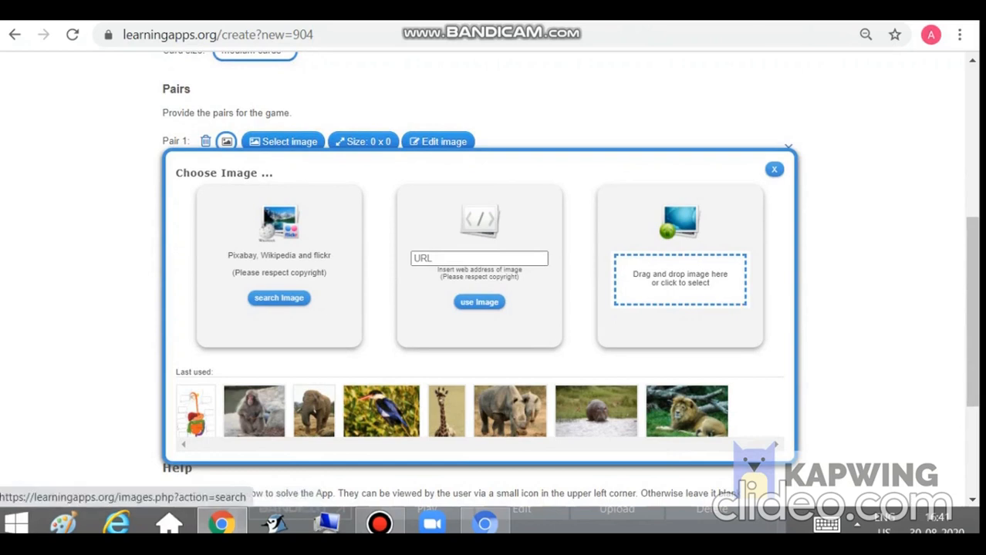
click(279, 297)
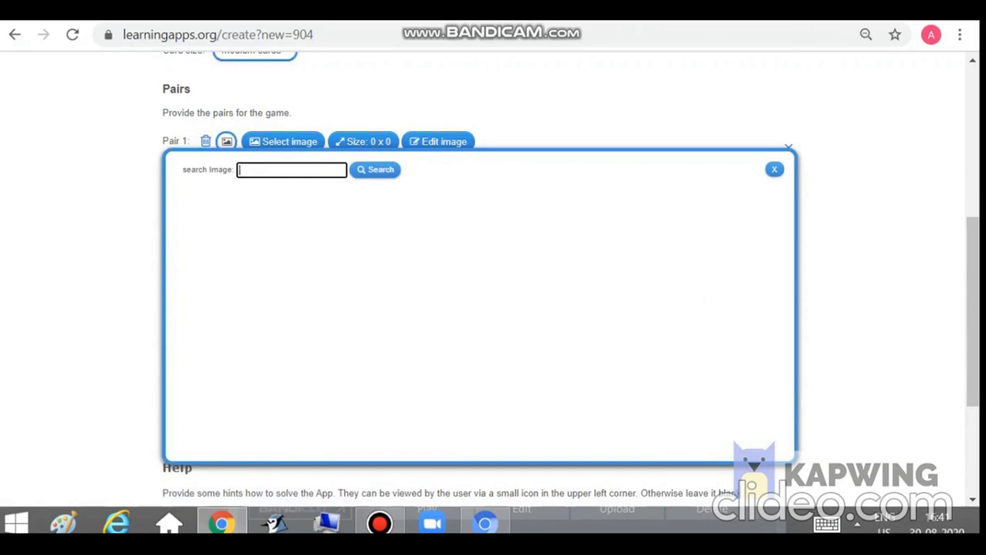
text(computer)
key(Return)
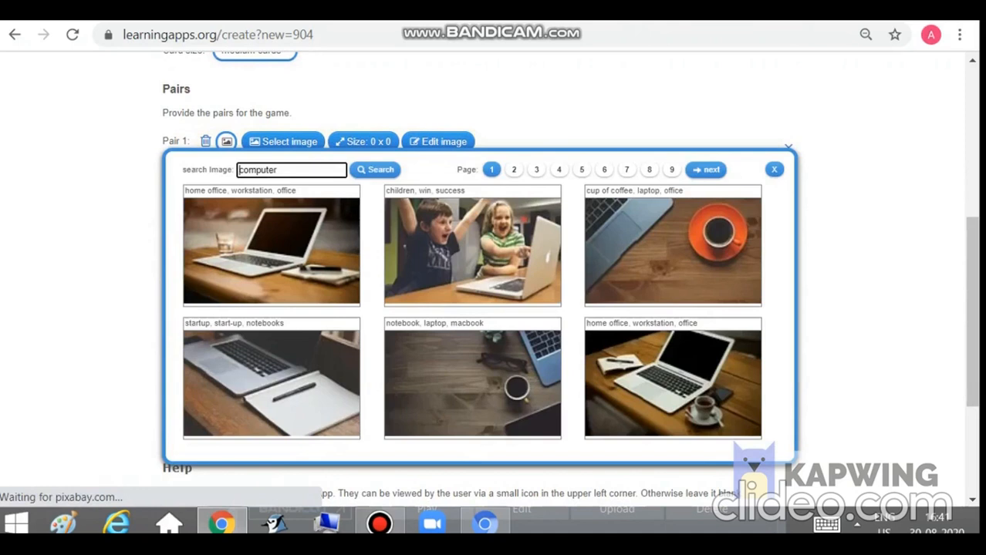
click(673, 384)
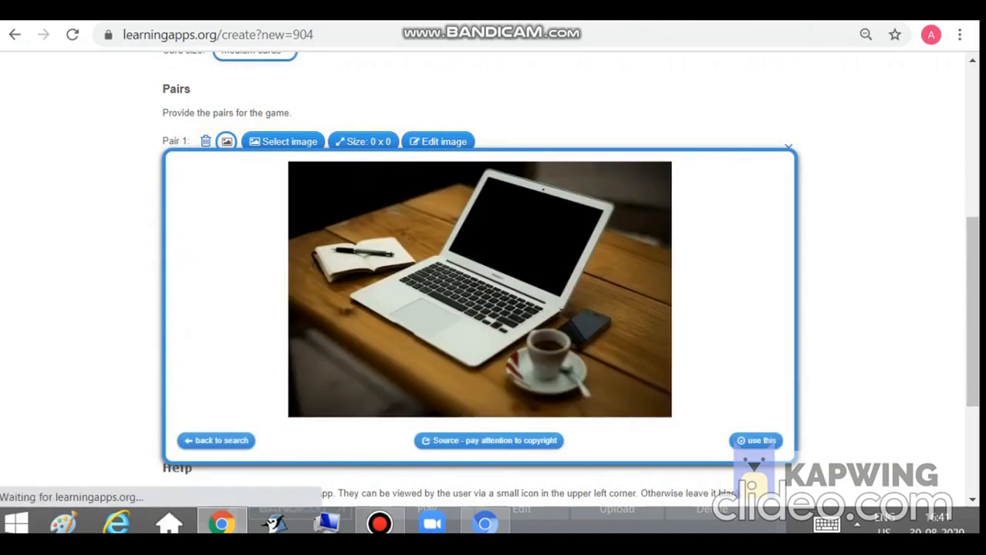
click(756, 441)
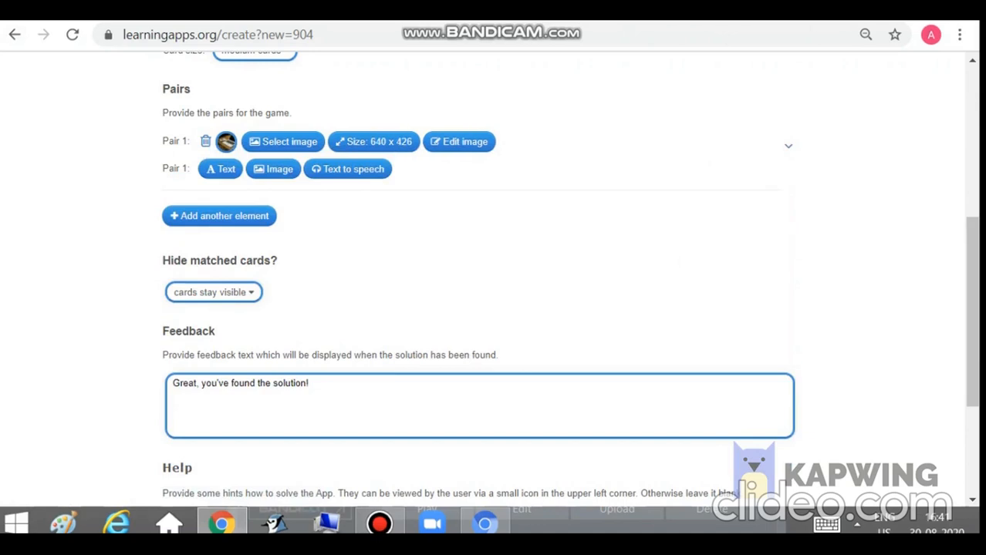
- Make the second card of pair 1 a text-to-speech card with the word "computer"
mouse_move(226, 142)
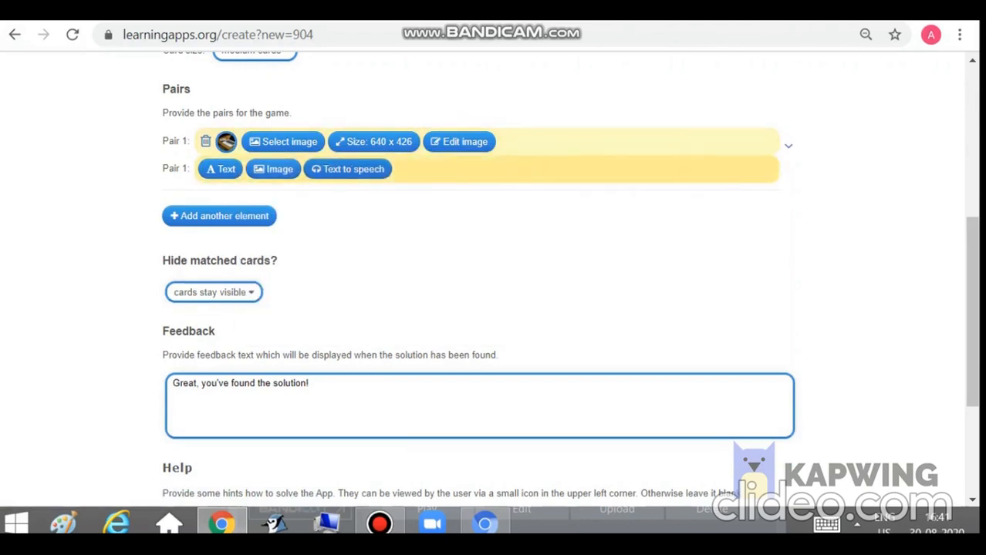
click(348, 168)
text(computer)
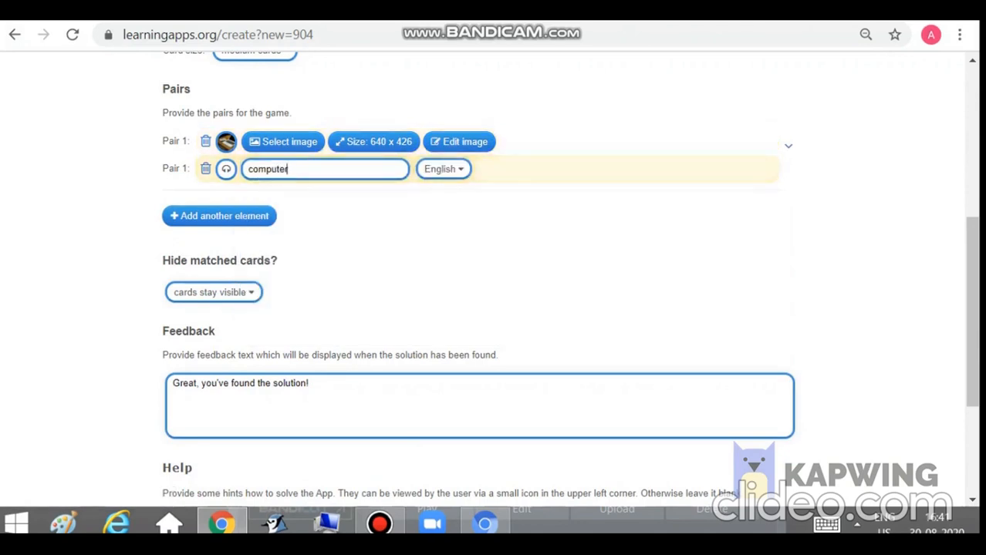
- Add a second pair that matches the last-used elephant image with the text-to-speech word "animal"
click(219, 216)
click(273, 141)
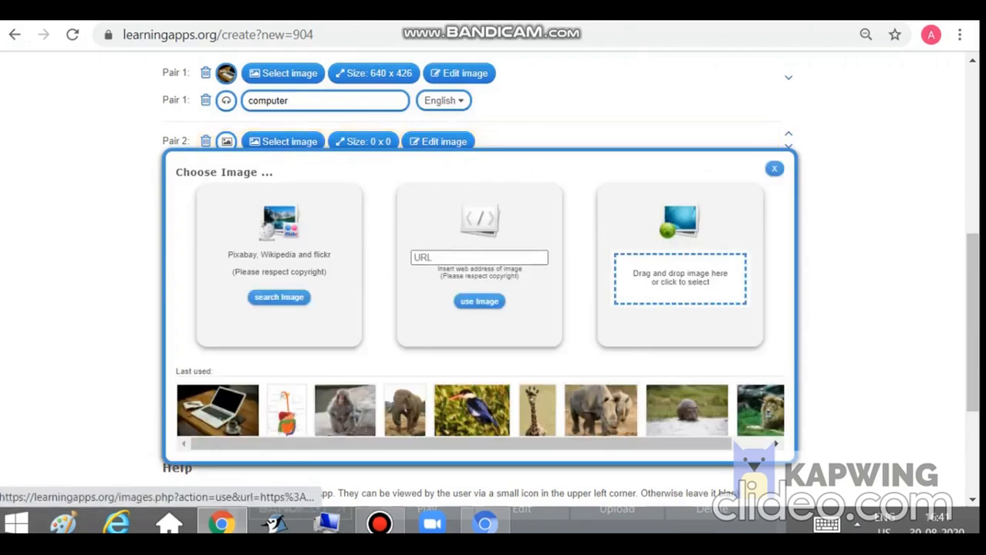
click(404, 410)
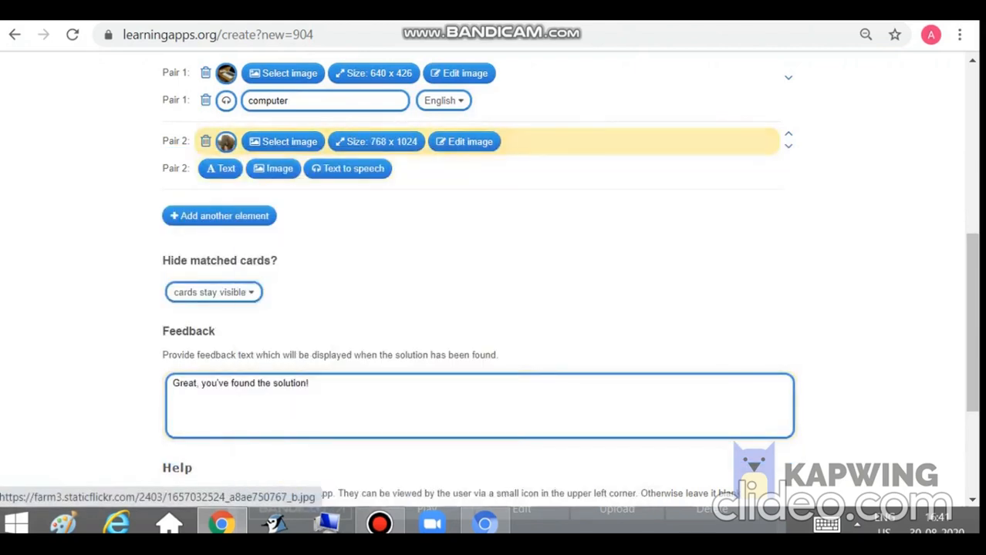
click(348, 169)
text(animal)
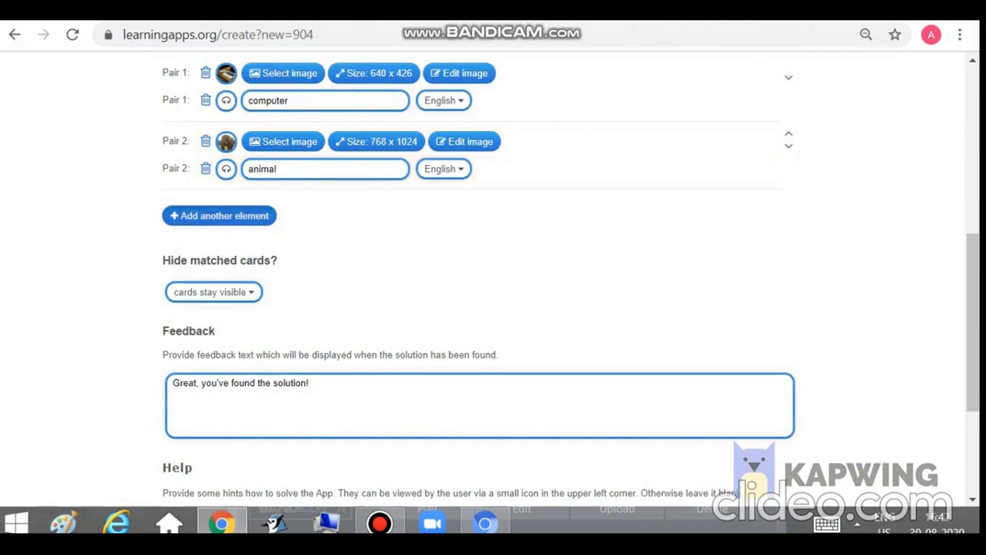
- Add a third pair that matches the last-used bird image with the text-to-speech word "bird"
click(219, 215)
click(273, 141)
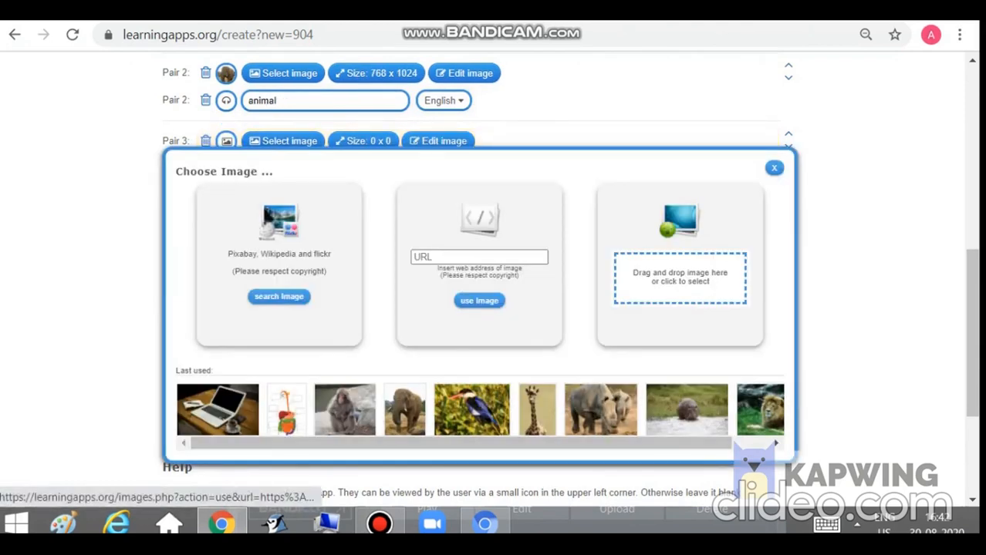
click(472, 410)
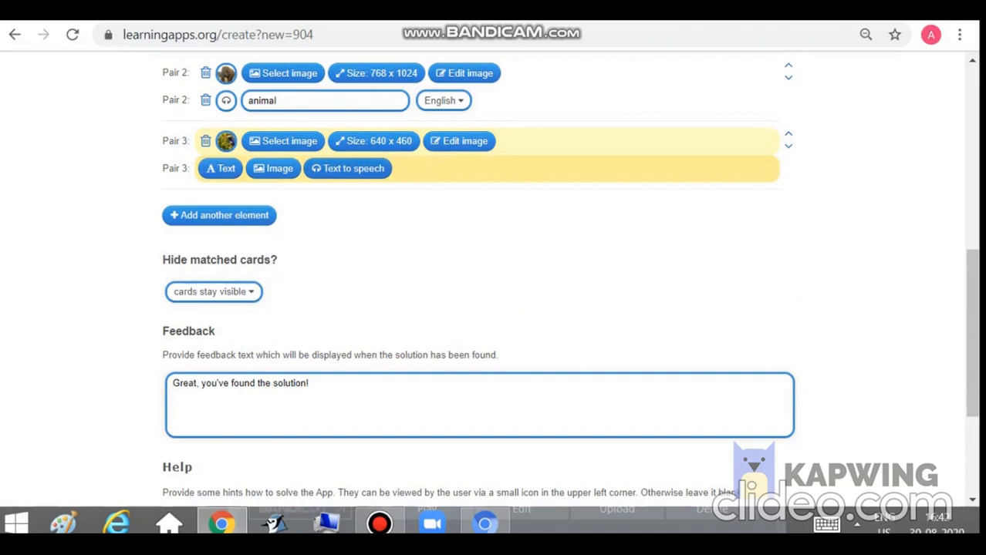
click(348, 168)
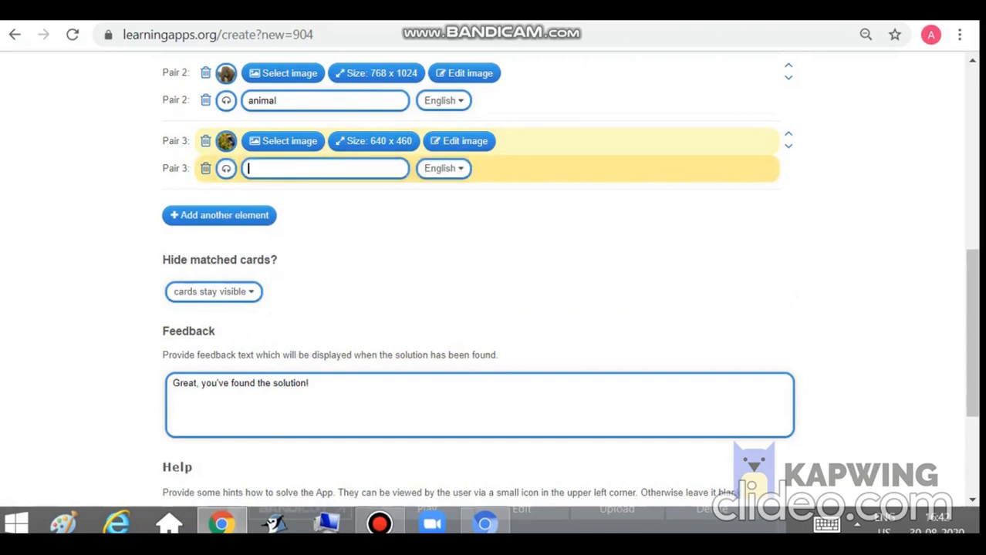
text(bird)
- Try the hide cards option for matched cards, and return the setting to cards stay visible
scroll(494, 281, down, 2)
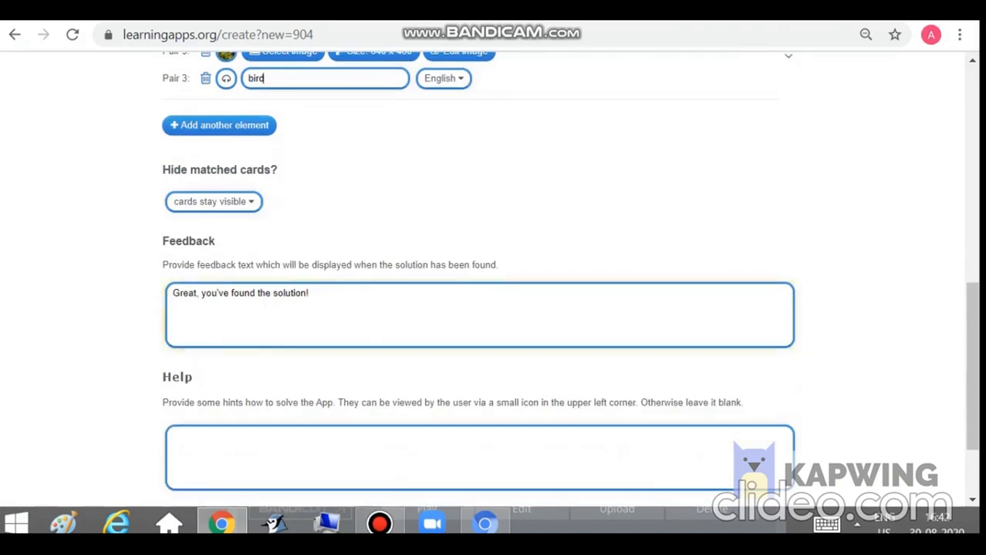
scroll(480, 309, down, 1)
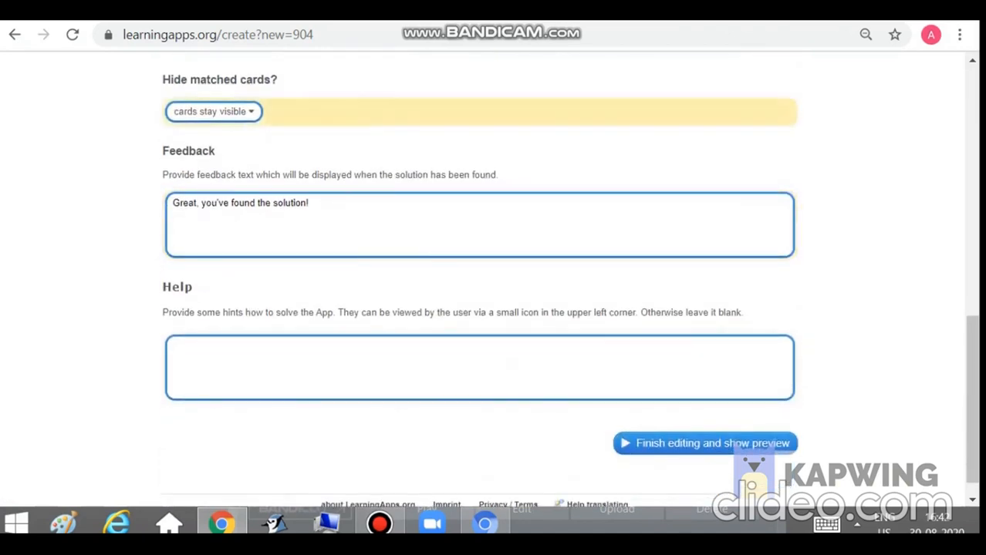
click(214, 111)
click(205, 152)
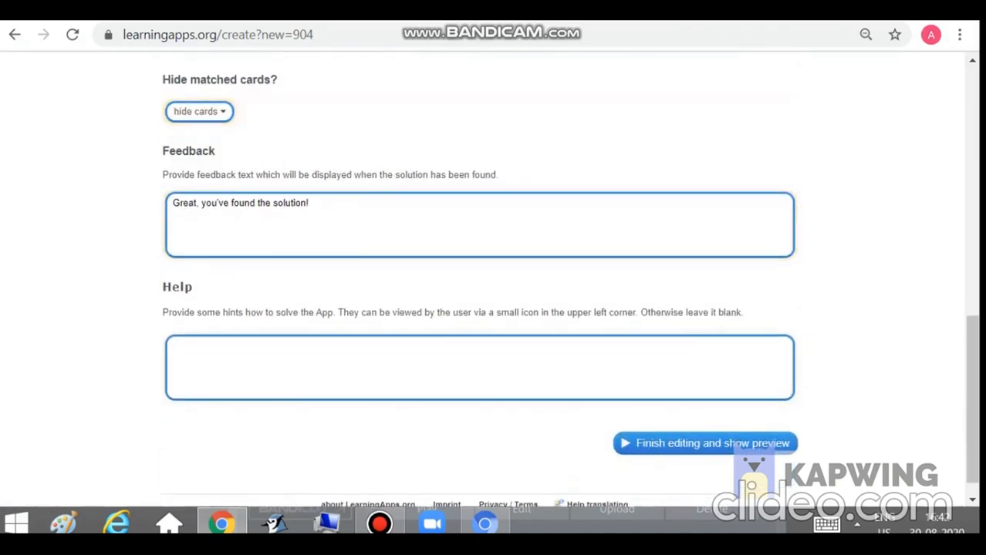
click(199, 112)
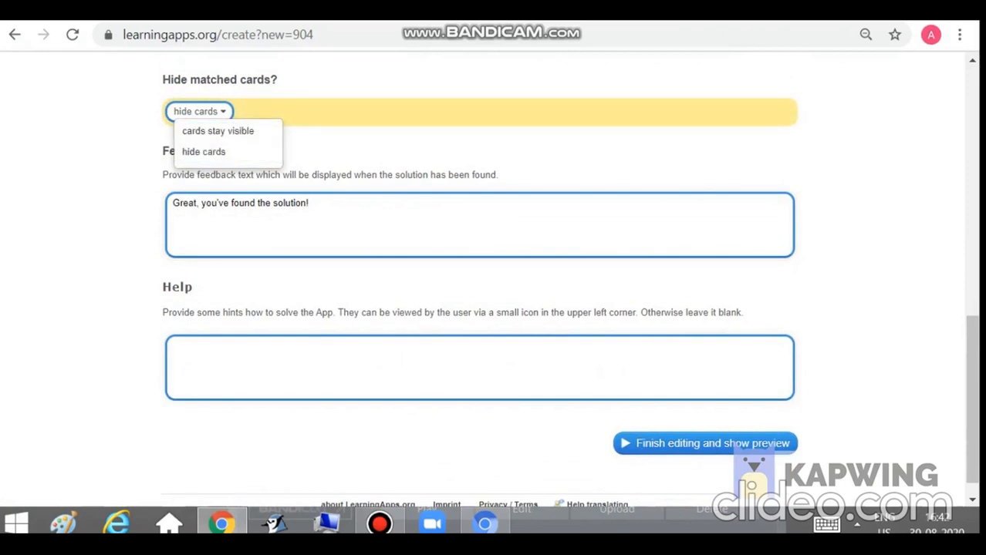
click(218, 131)
click(211, 112)
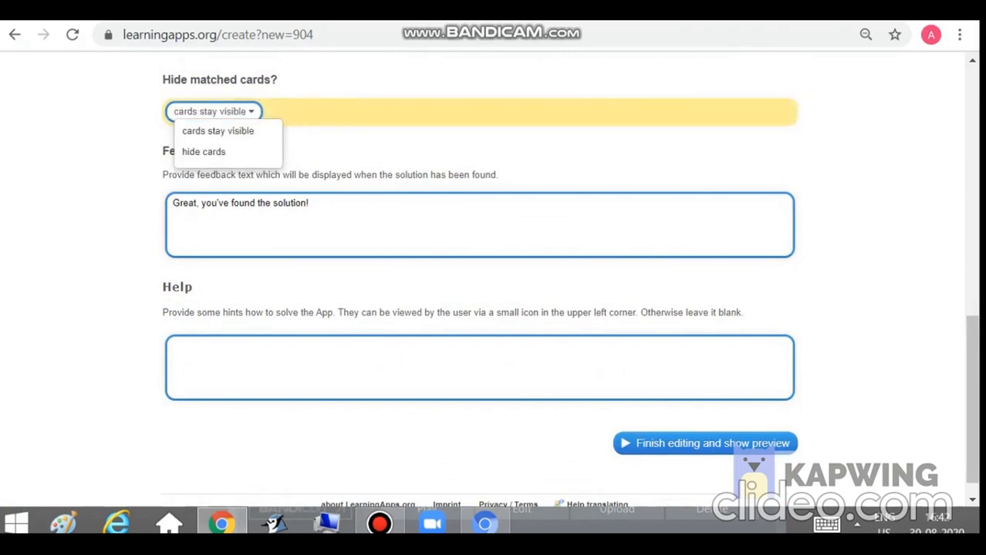
click(218, 131)
- Replace the feedback text with "Wow", and finish editing to show the app preview
drag(309, 203, 172, 203)
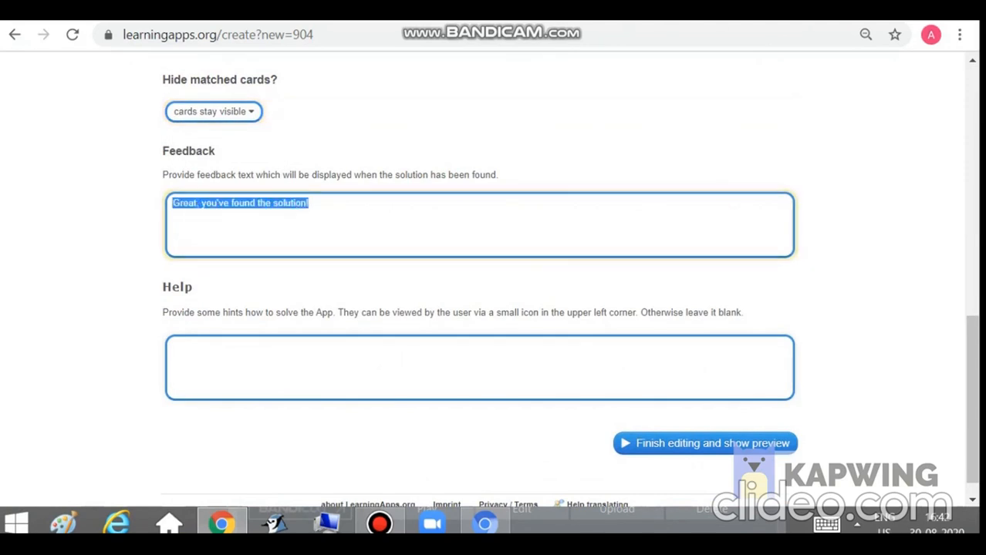
text(Wow)
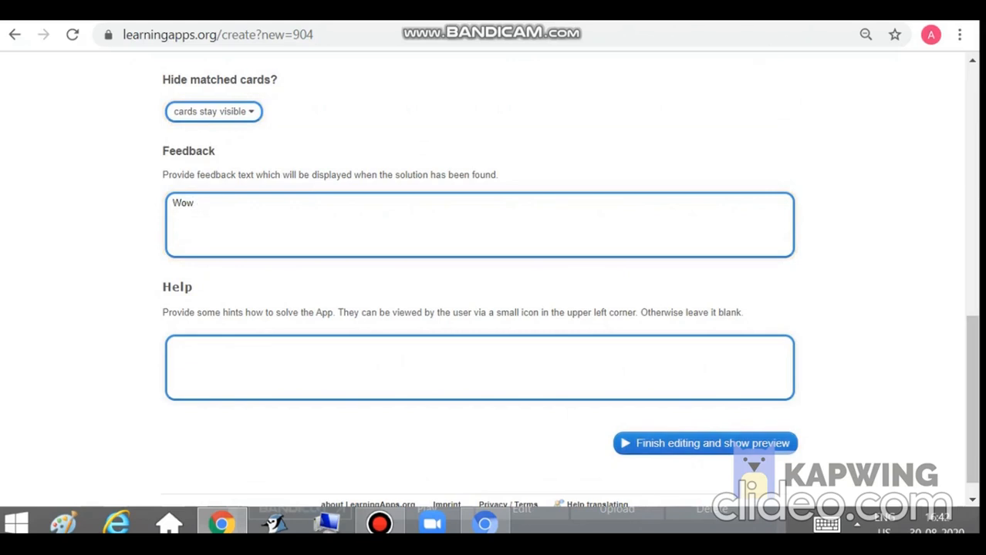
click(705, 443)
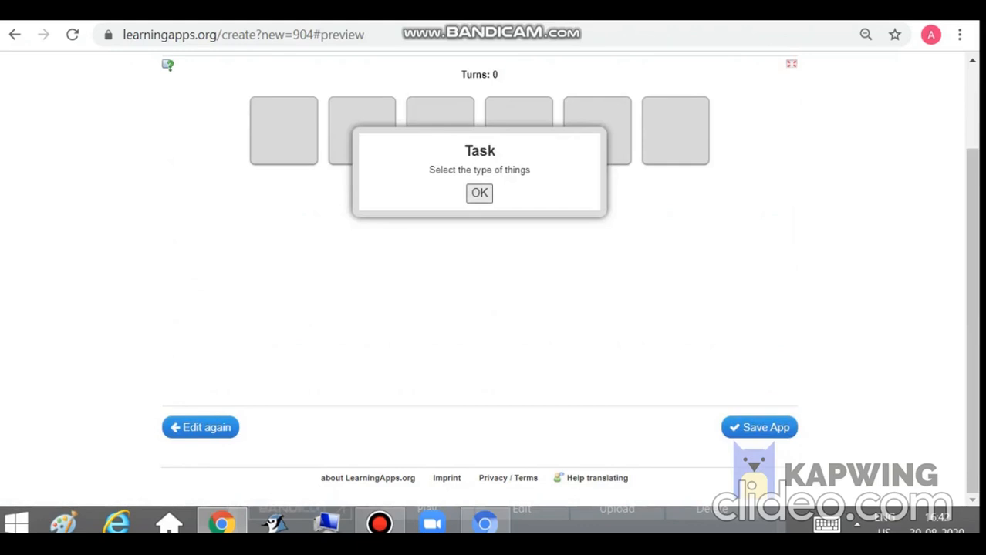
- Start the preview game and match the elephant image with "animal" and the bird image with "bird"
click(479, 193)
click(284, 131)
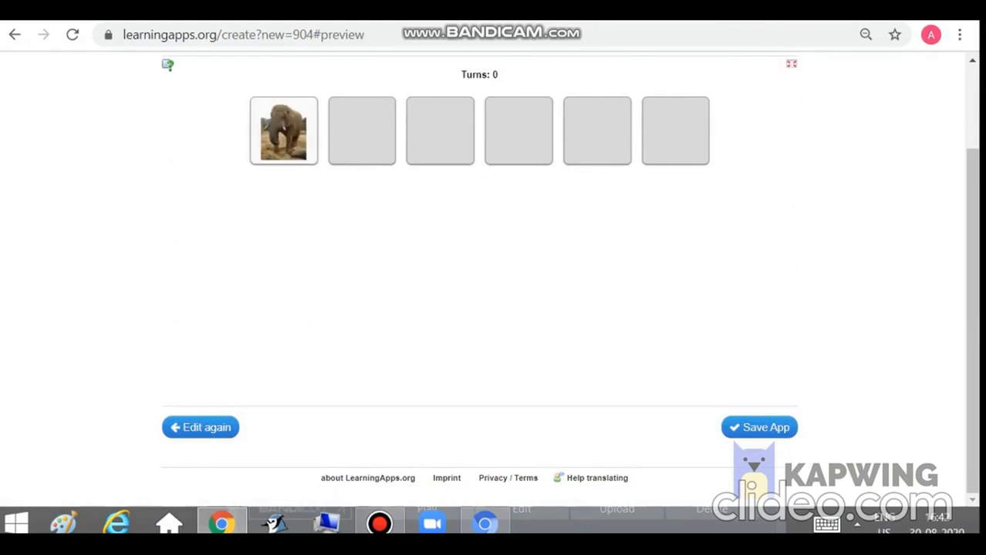
click(441, 131)
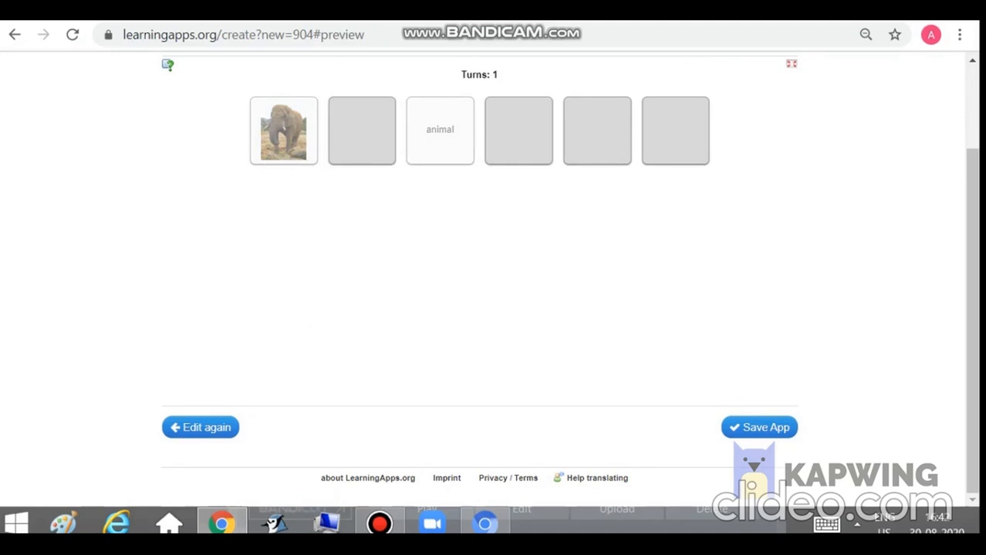
click(361, 131)
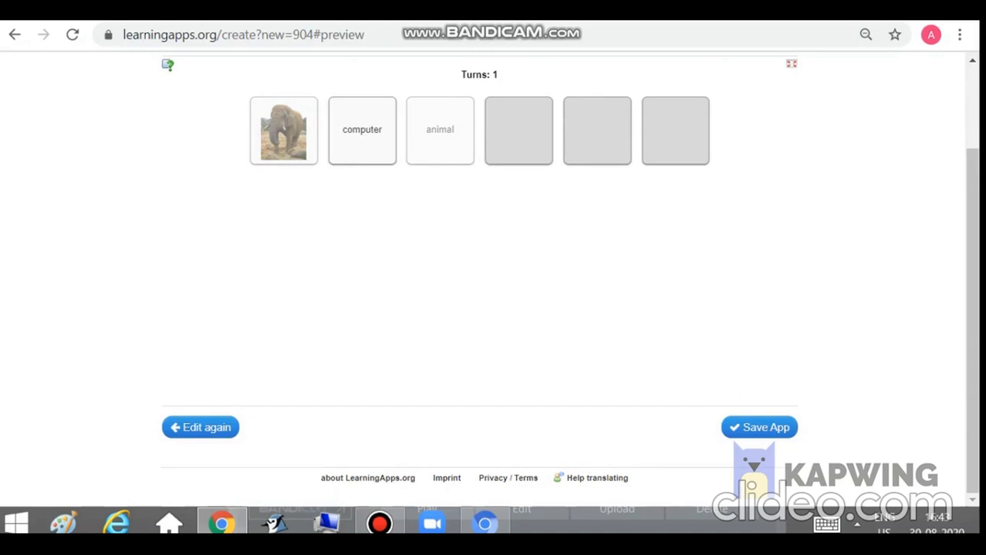
click(597, 131)
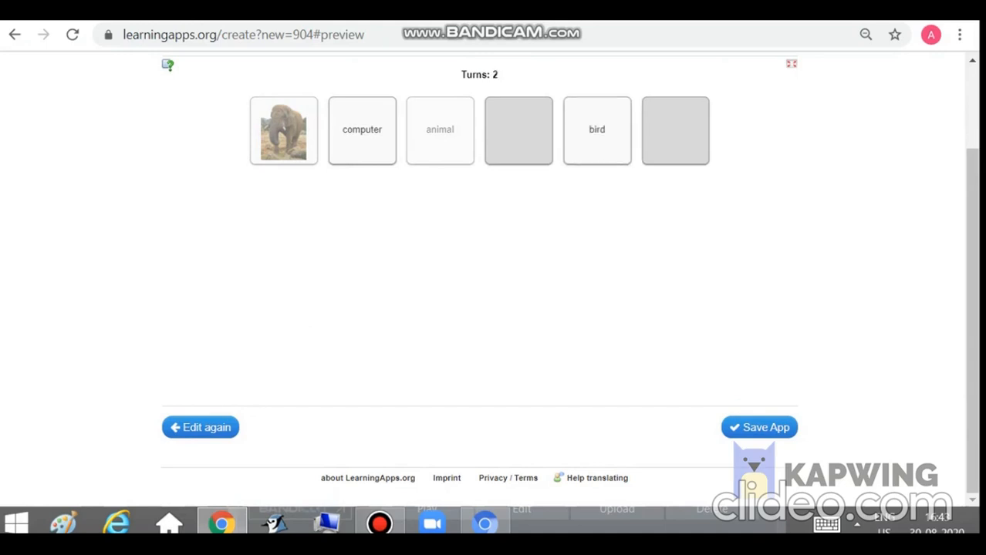
click(518, 131)
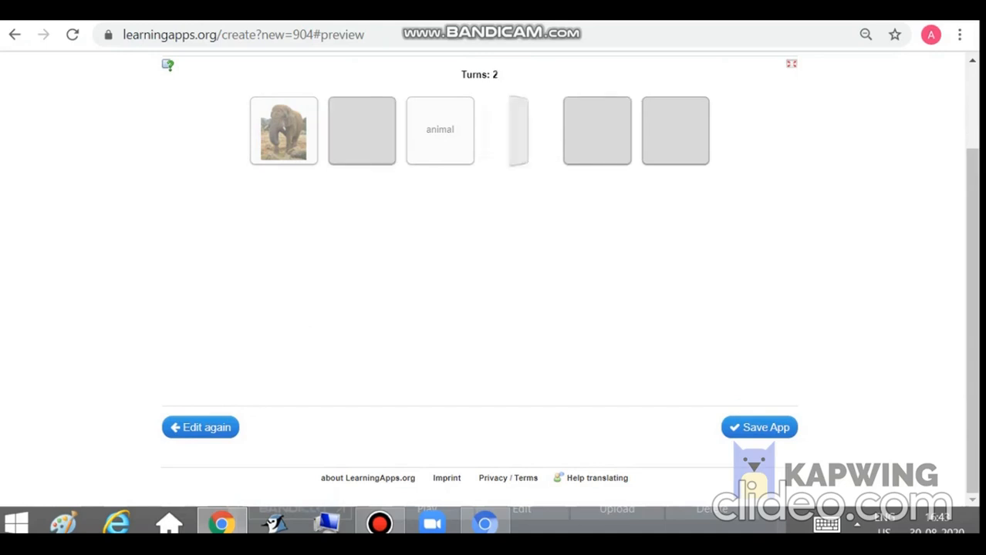
click(597, 131)
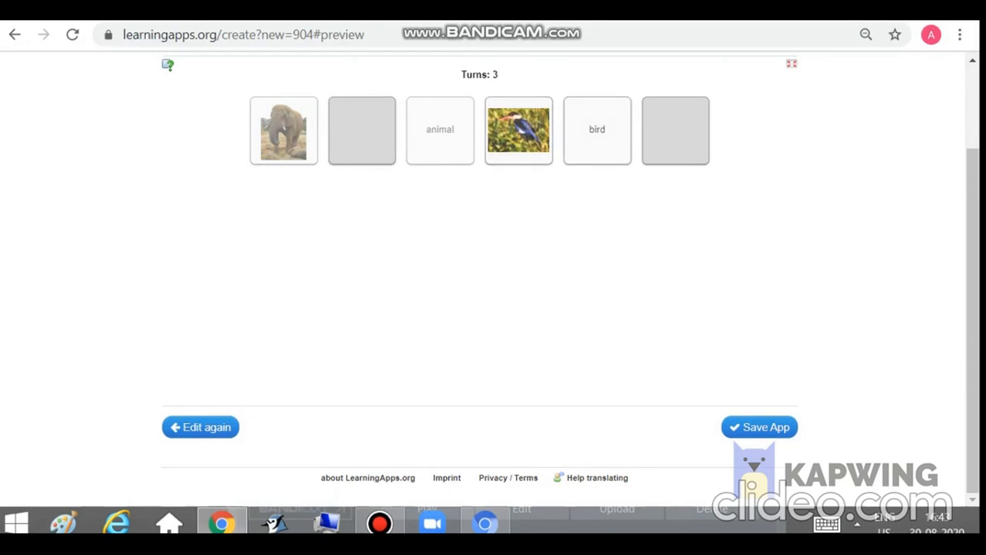
- Finish the preview game by matching "computer" with the laptop image, and save the app
click(362, 131)
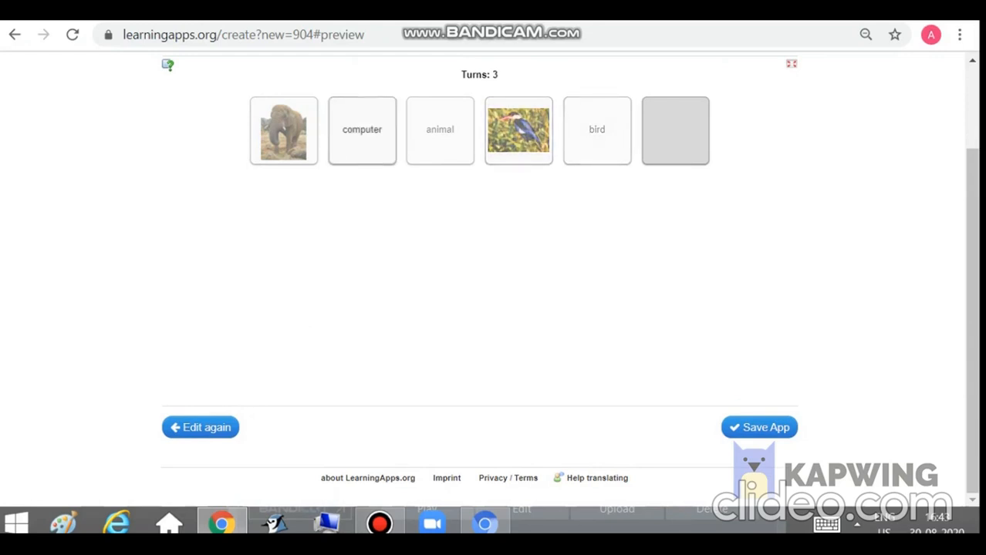
click(676, 130)
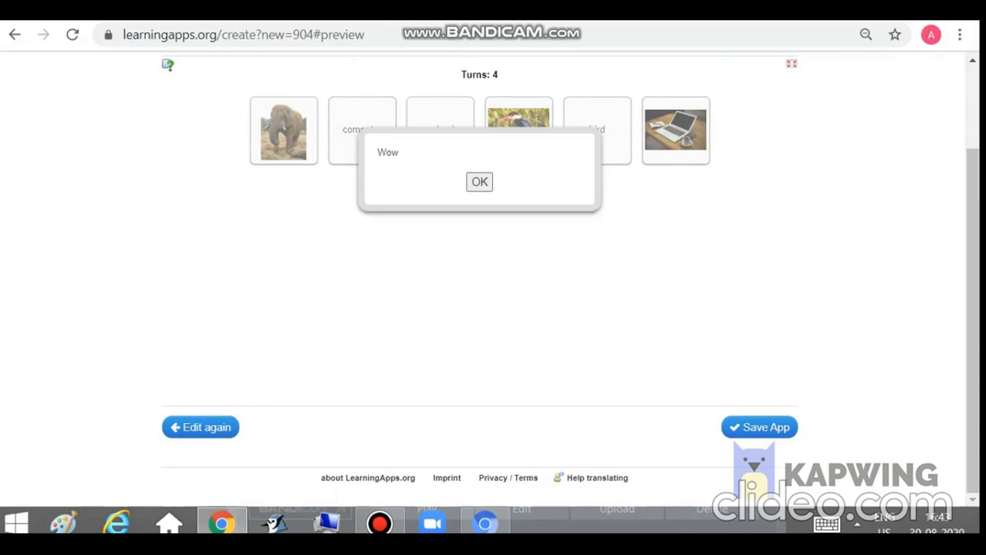
click(479, 181)
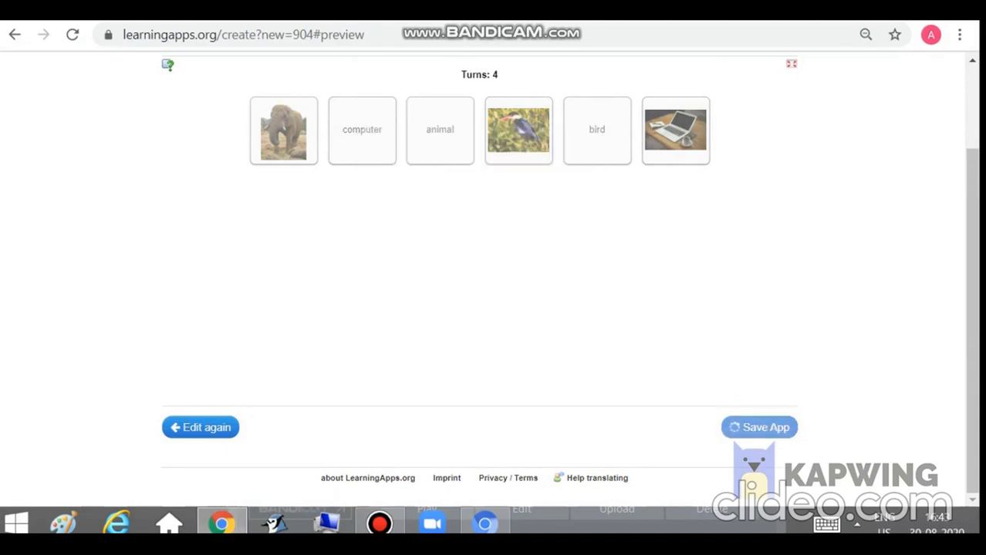
click(759, 427)
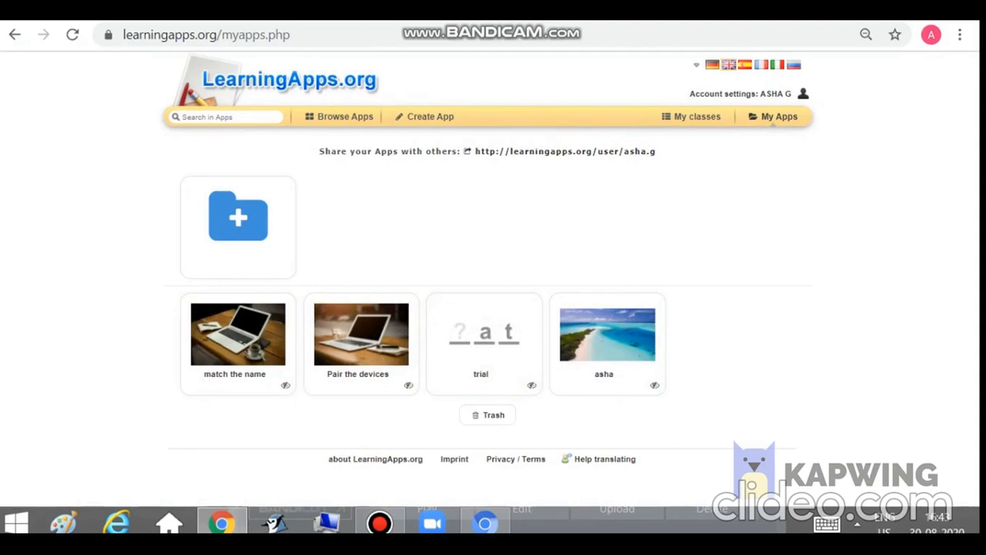
- View the page for creating classes, and browse the public apps in the English category
click(692, 116)
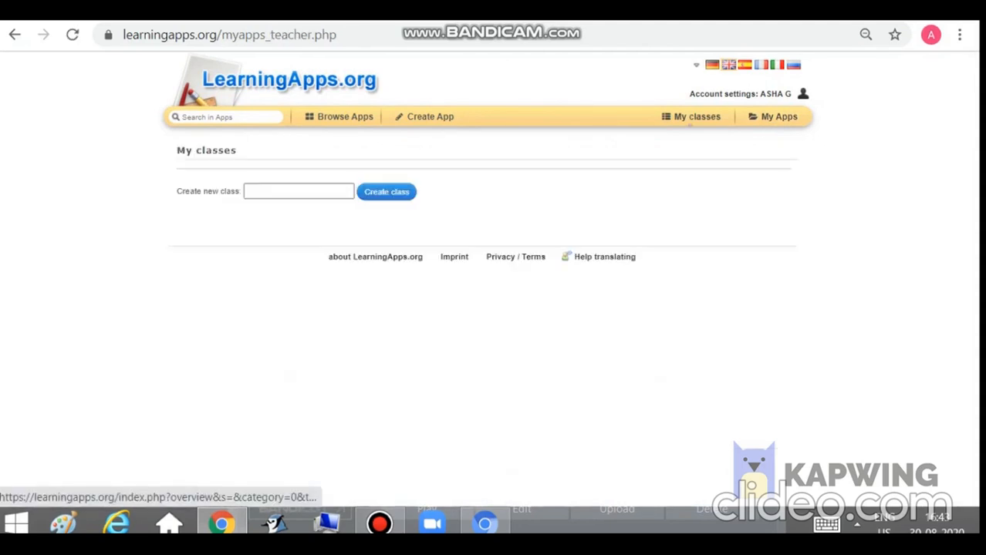
click(344, 116)
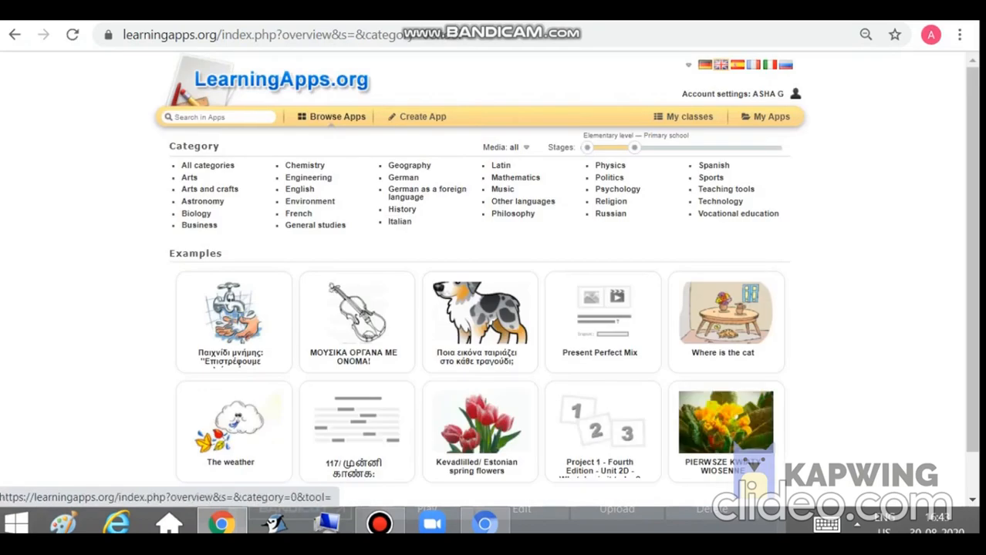
click(299, 190)
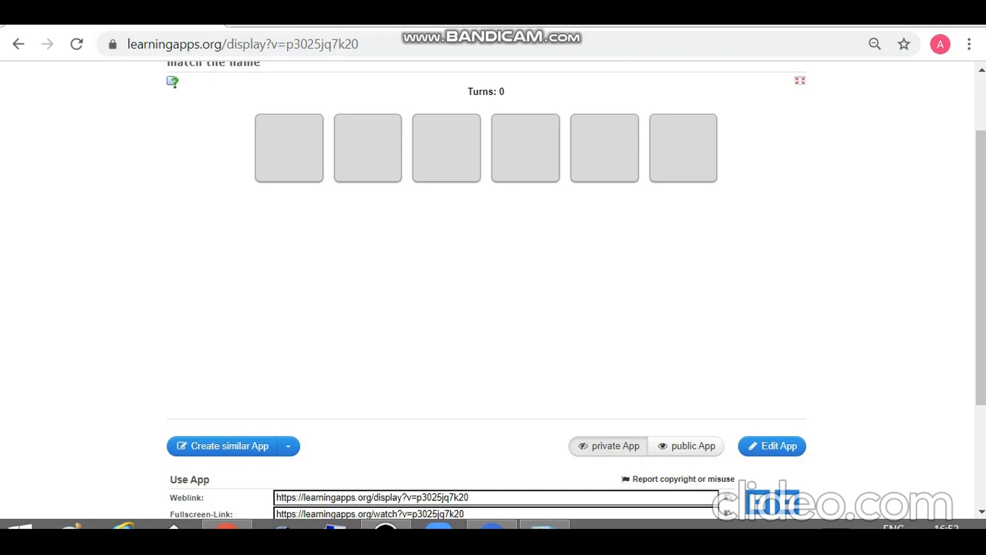
- Copy the weblink of the saved "match the name" app from its sharing details
scroll(486, 285, up, 2)
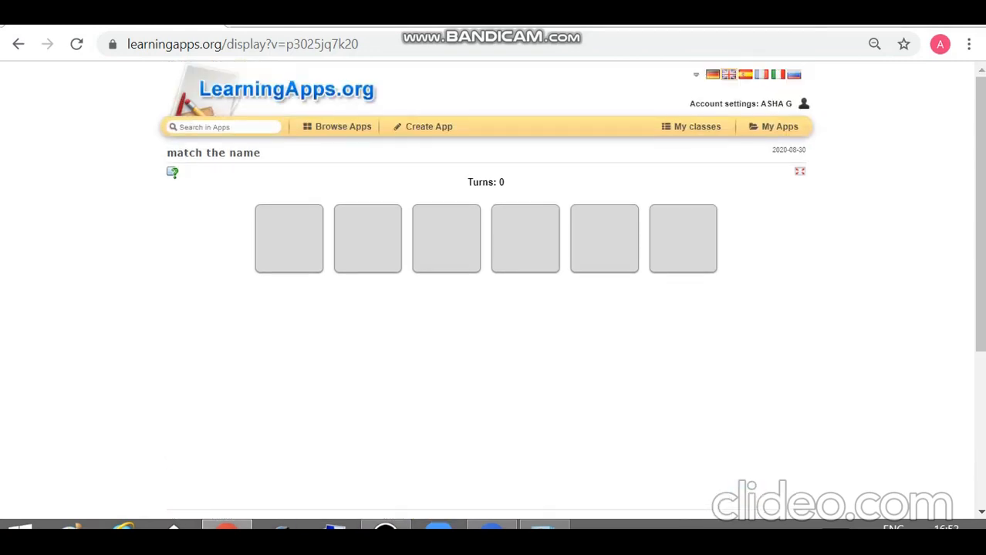
scroll(494, 285, down, 4)
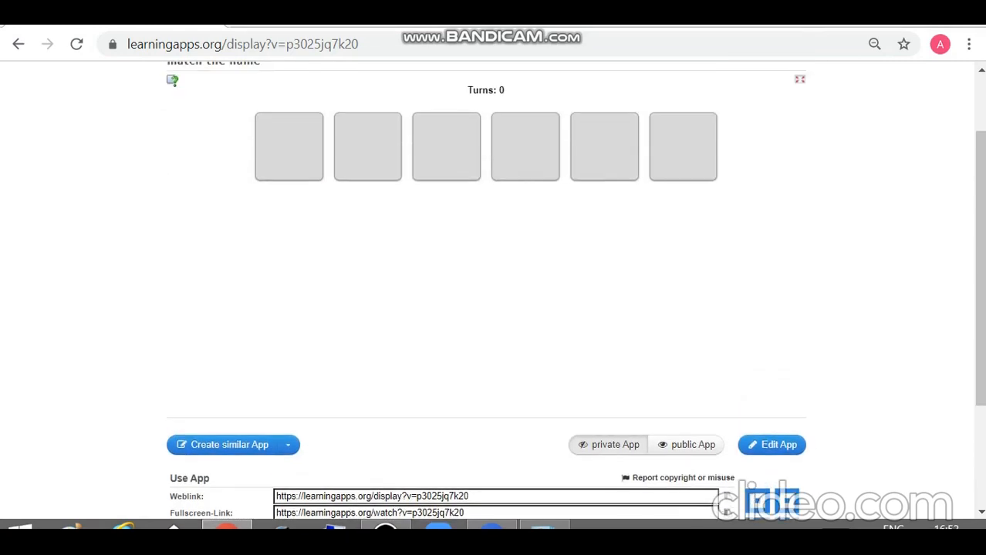
scroll(493, 294, down, 2)
drag(468, 332, 292, 325)
right_click(307, 330)
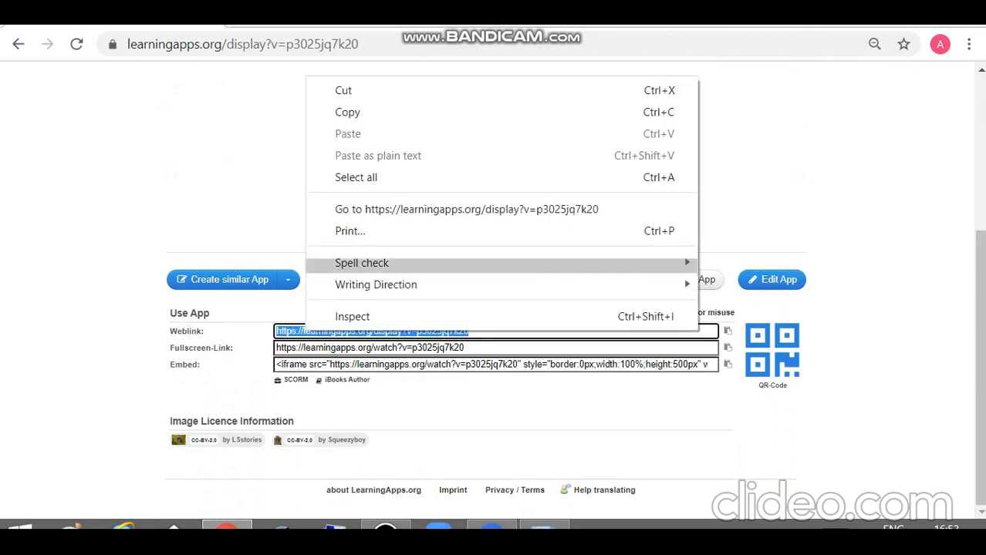
click(348, 112)
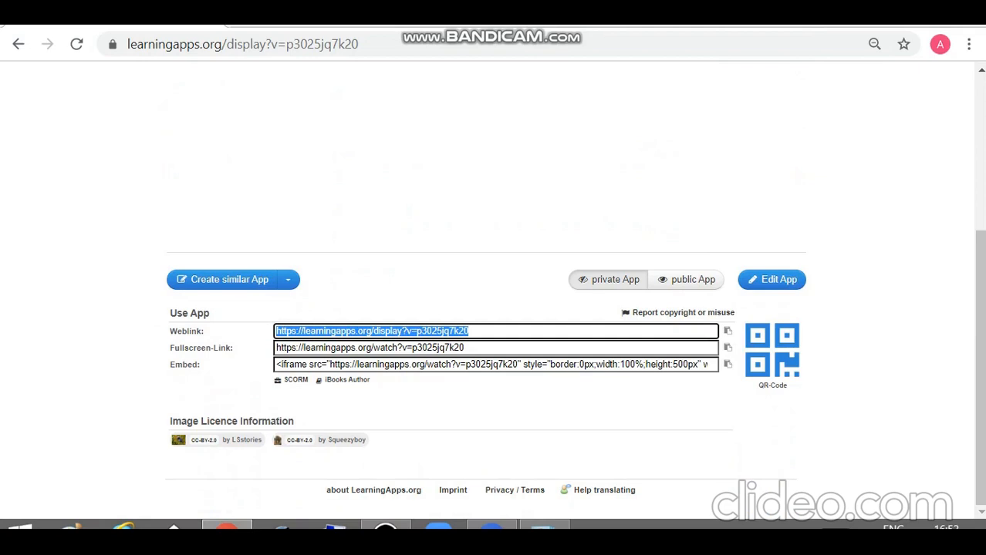
click(494, 193)
- Browse the public apps for English and open the "Throwing the Hammers – can / must / should" exercise
scroll(494, 289, up, 4)
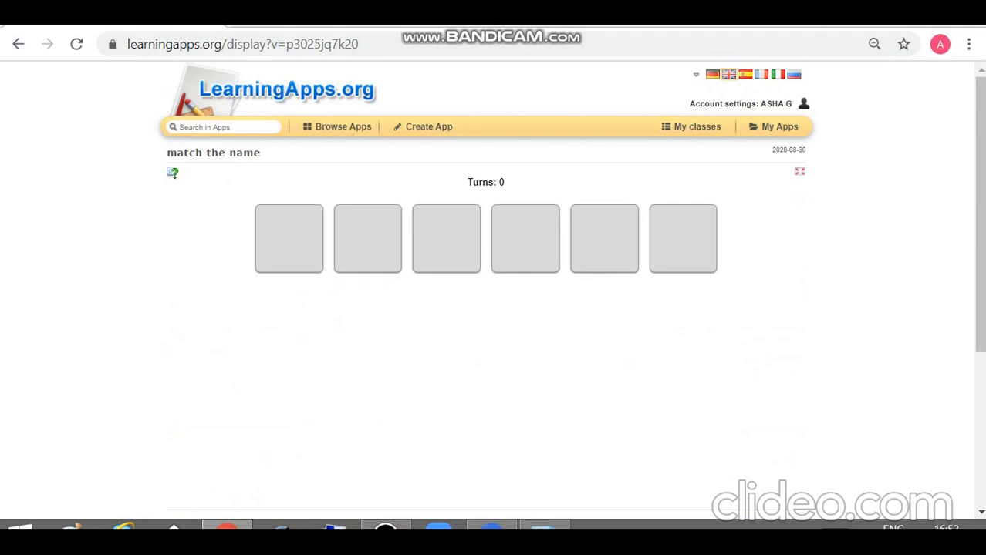
click(337, 127)
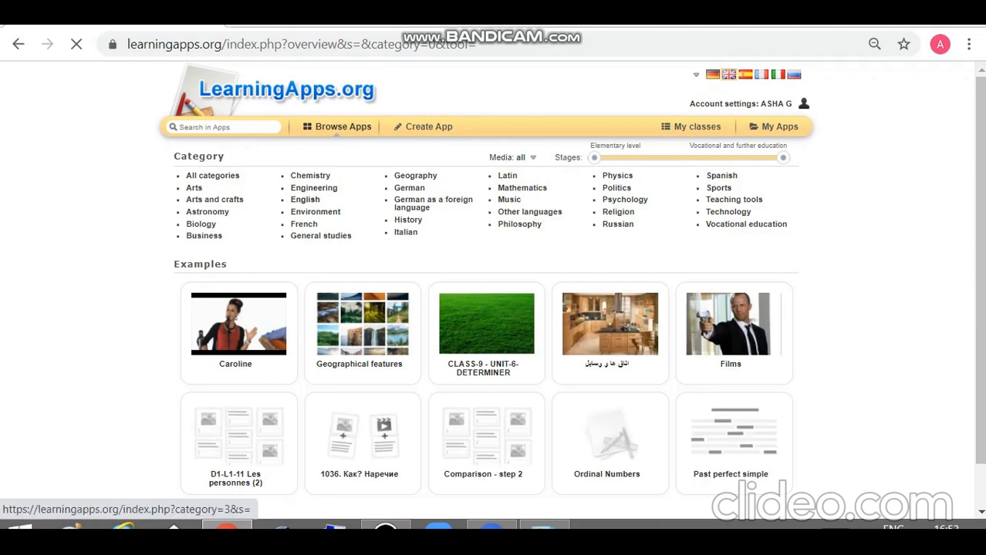
click(304, 199)
scroll(494, 309, down, 1)
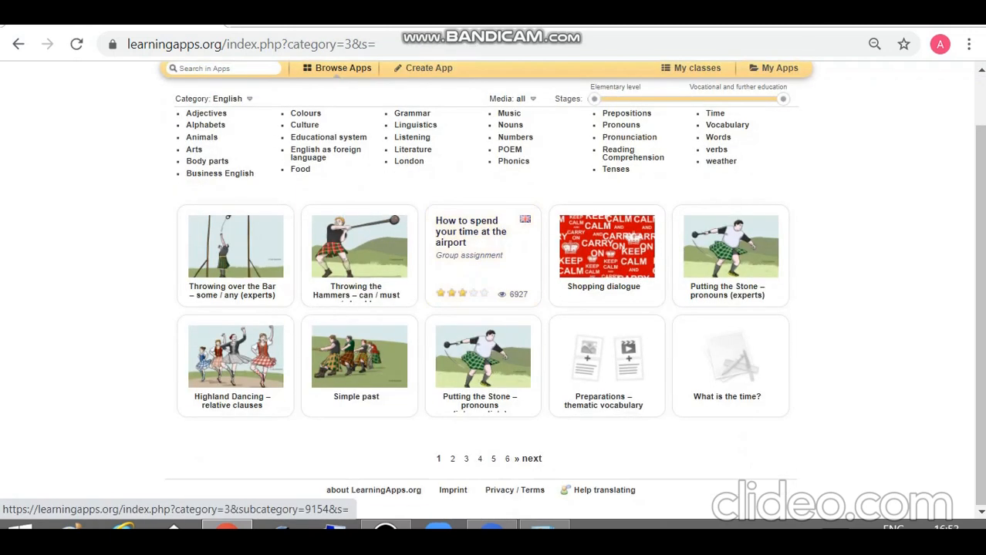
click(359, 247)
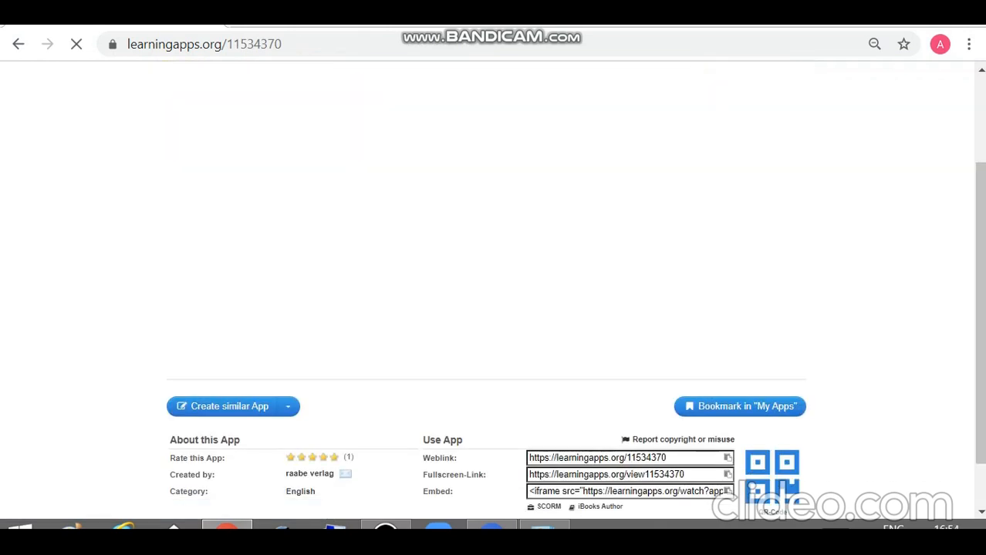
- Highlight the weblink of the opened exercise to point out sharing, and view its gap-fill text
click(610, 458)
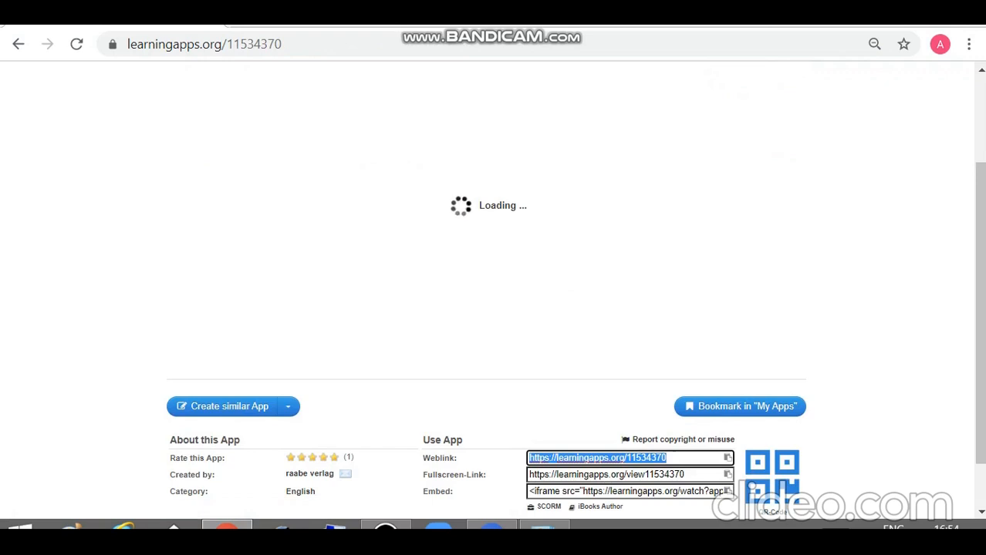
click(484, 287)
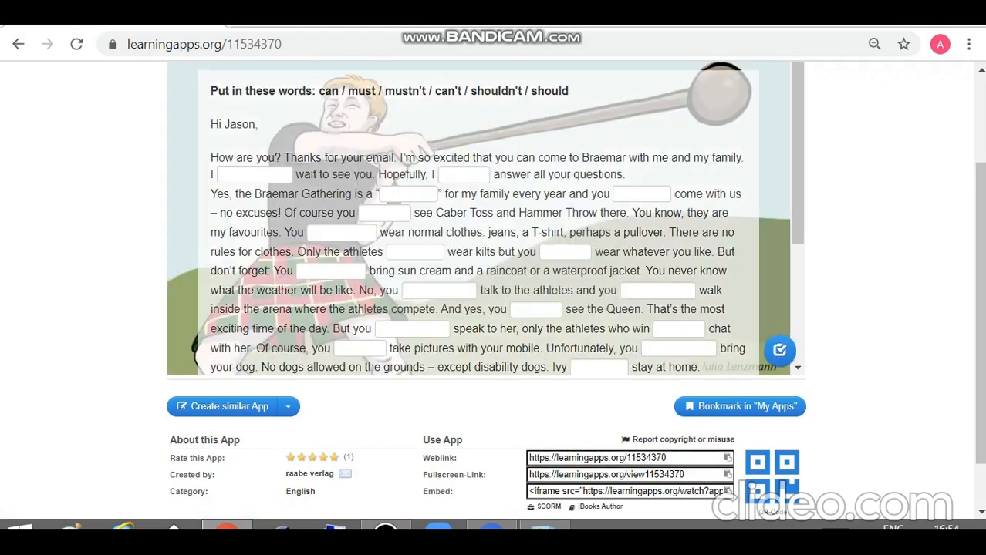
scroll(478, 285, up, 2)
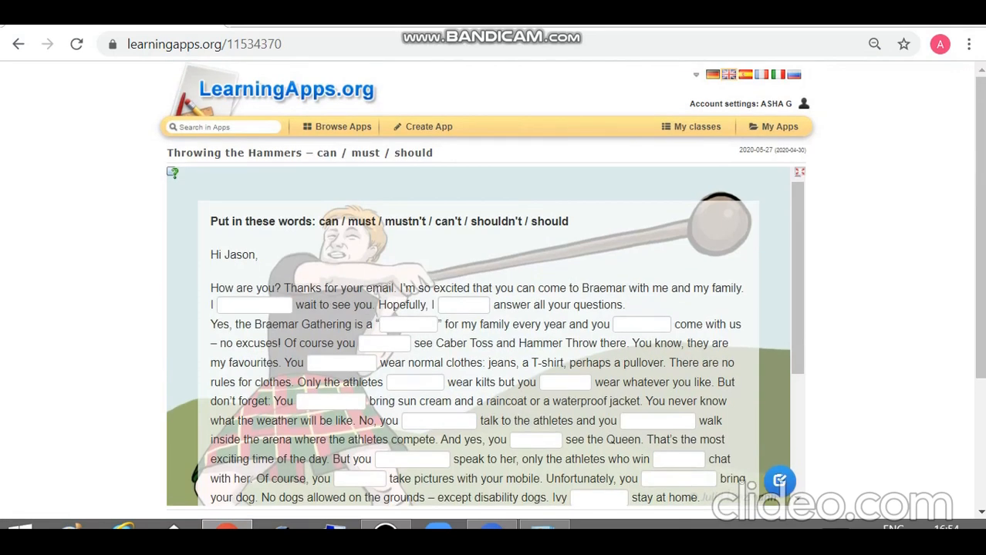